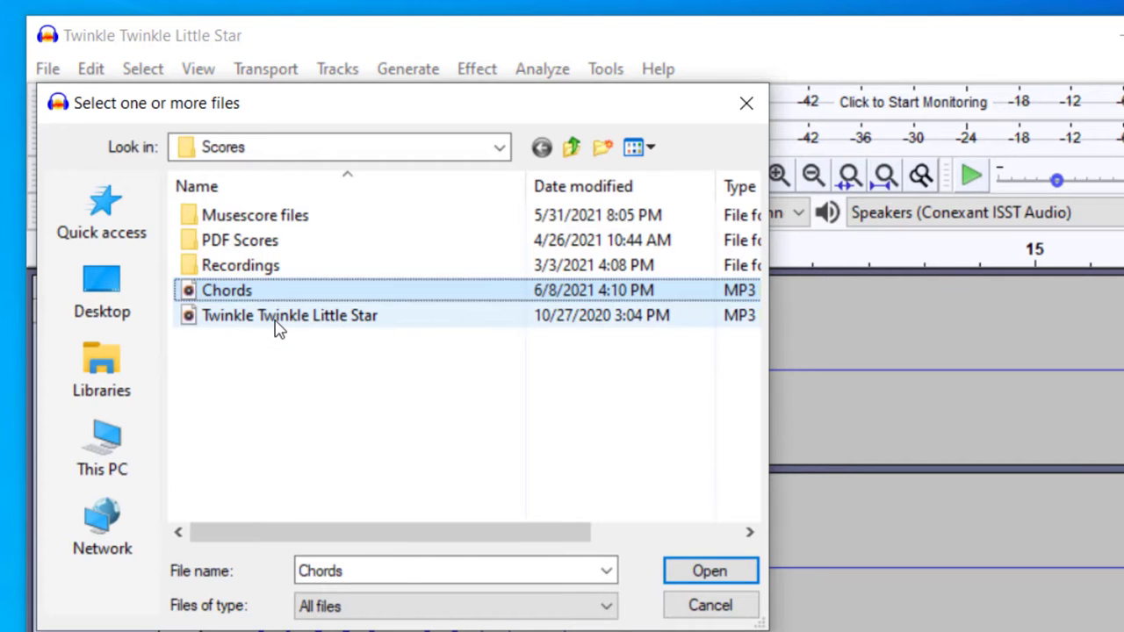
Import only Chords.mp3 from the Scores folder as a new track under the melody.
ctrl+click(276, 325)
click(272, 295)
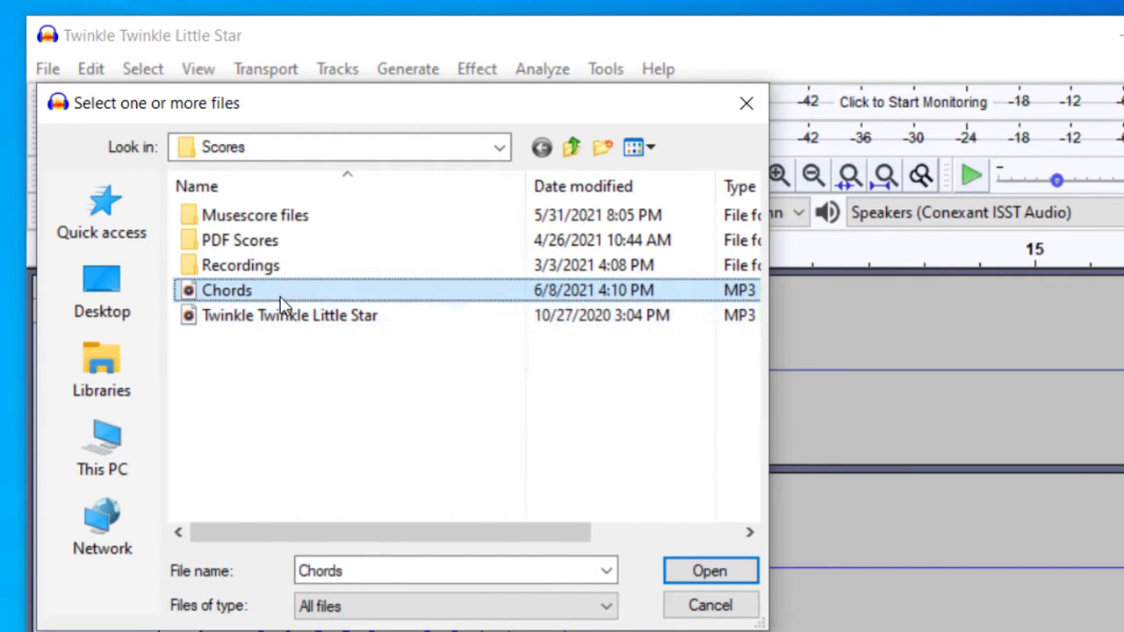
click(710, 572)
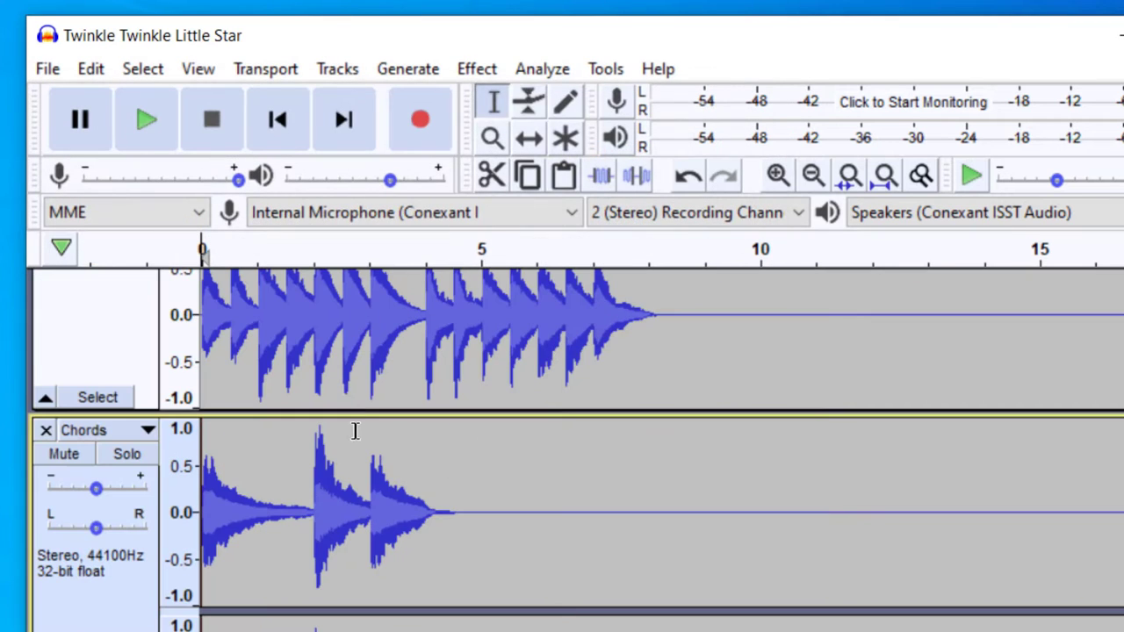
scroll(398, 439, up, 2)
scroll(398, 439, up, 4)
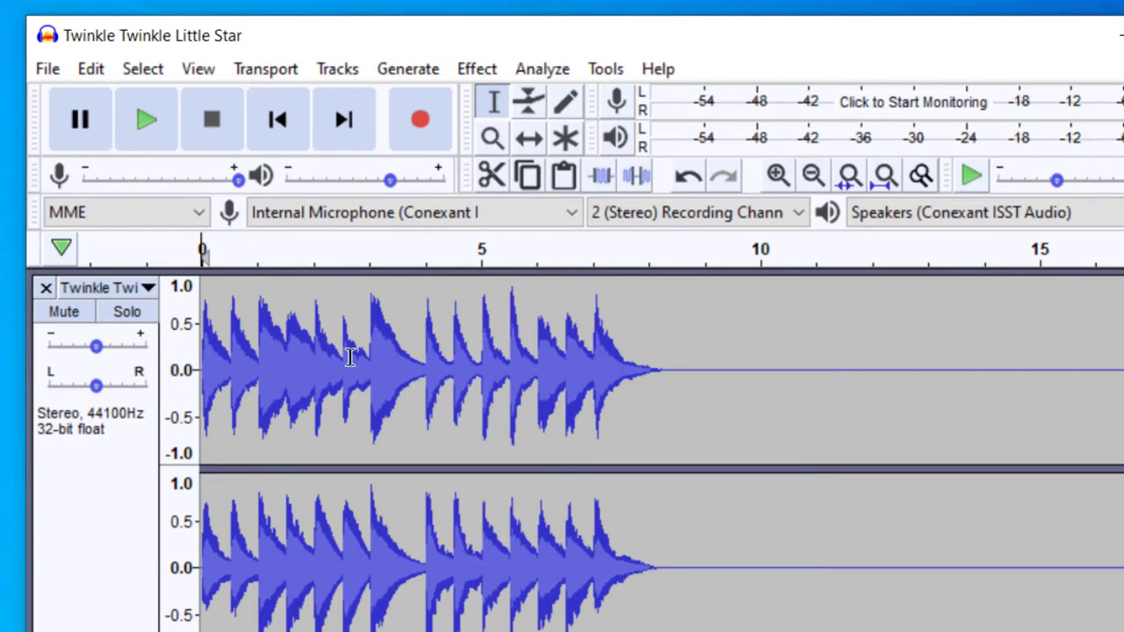
scroll(325, 462, down, 4)
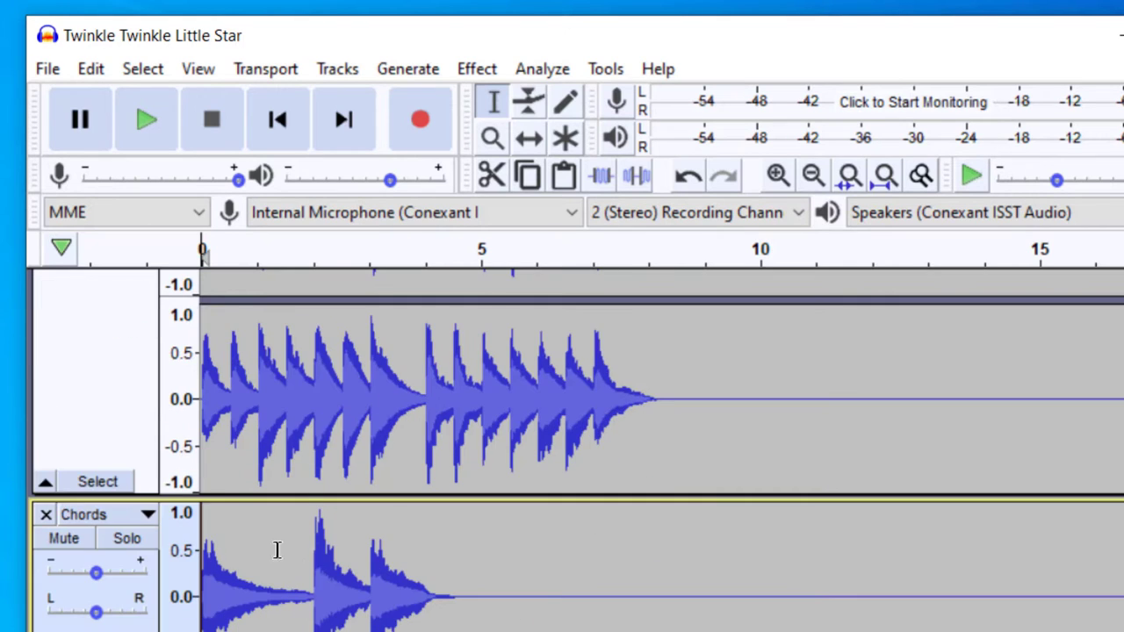
scroll(320, 461, up, 4)
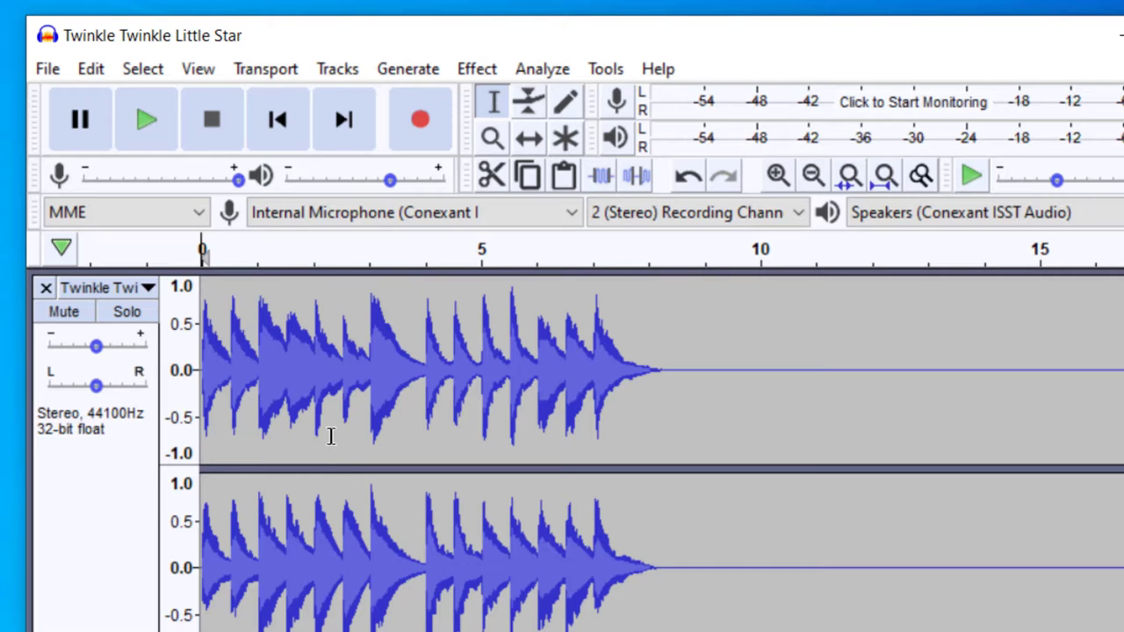
scroll(323, 430, down, 5)
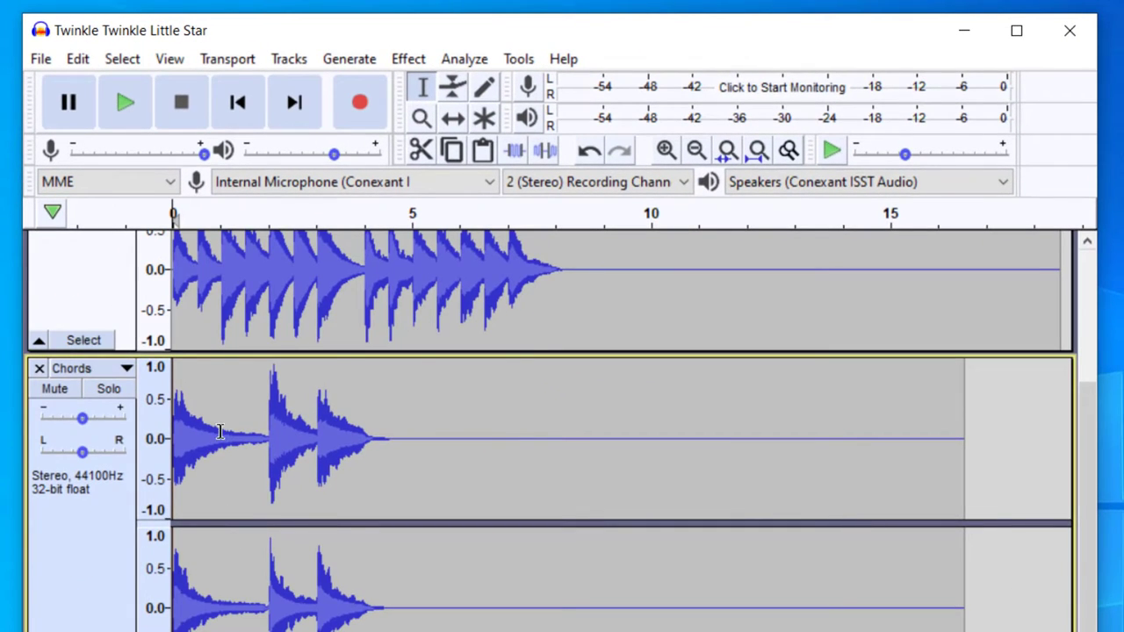
scroll(308, 391, up, 5)
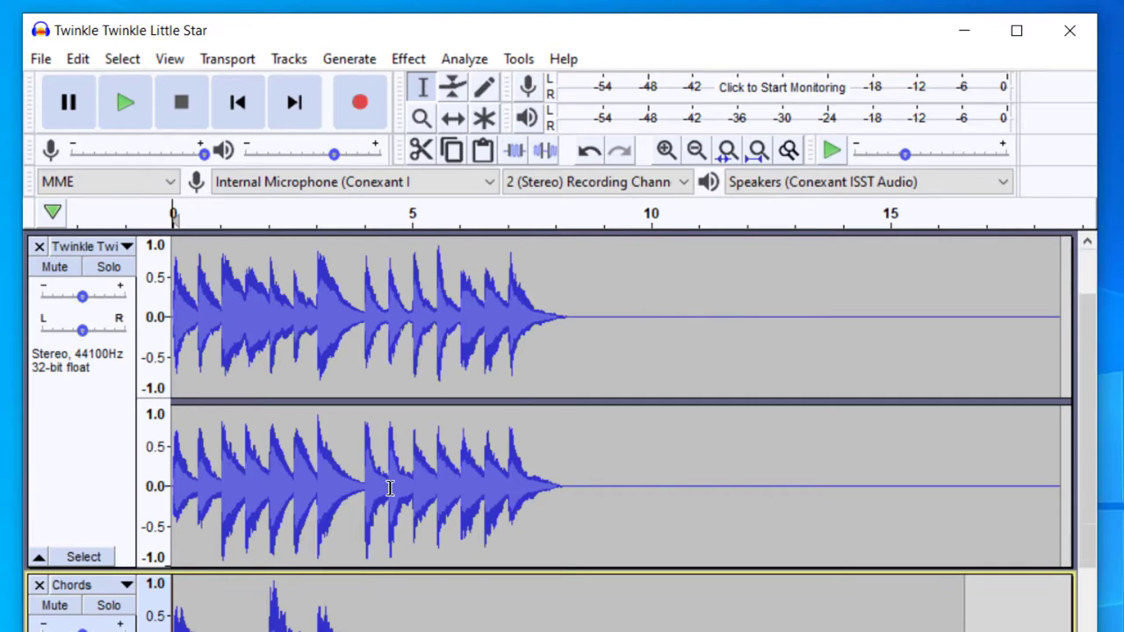
scroll(344, 509, down, 2)
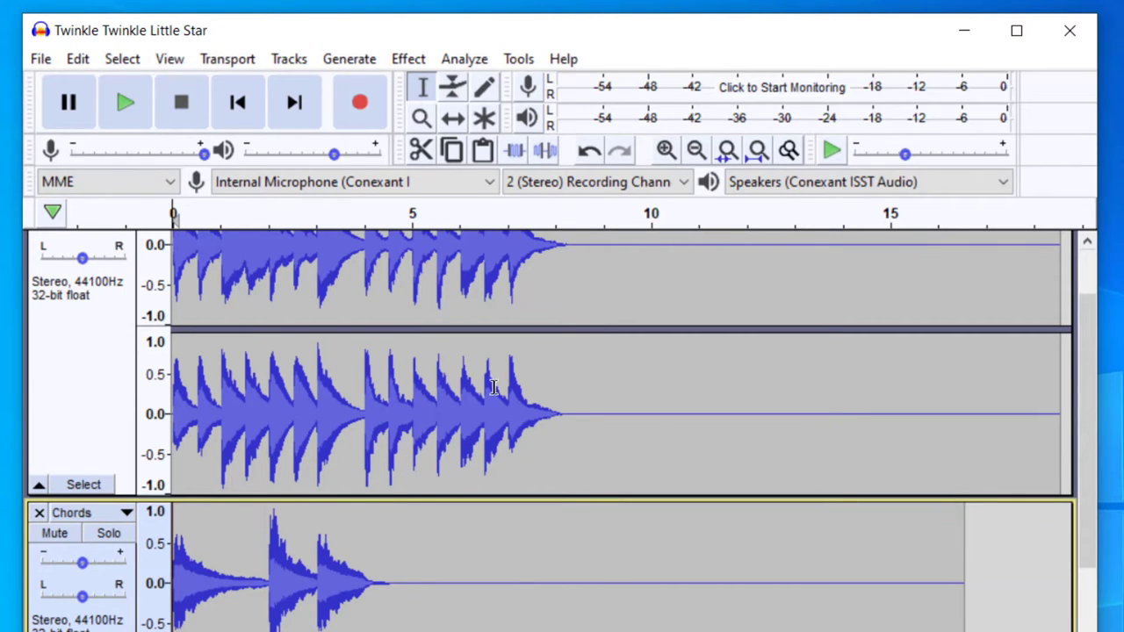
scroll(203, 555, down, 4)
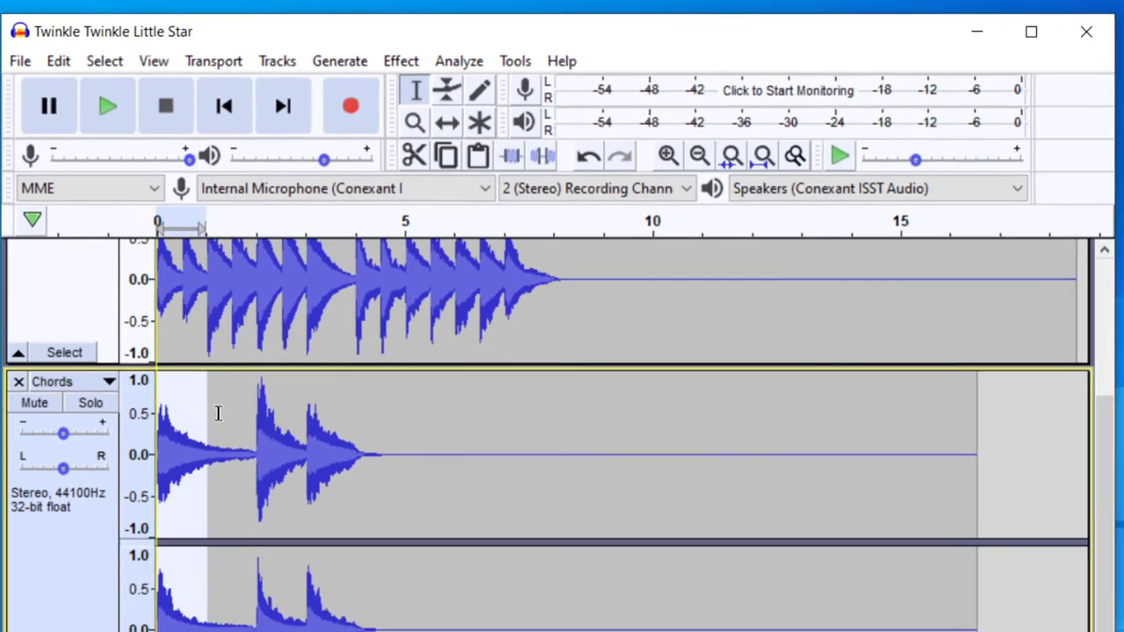
Copy the first 4.5 seconds of the Chords track.
drag(218, 412, 383, 413)
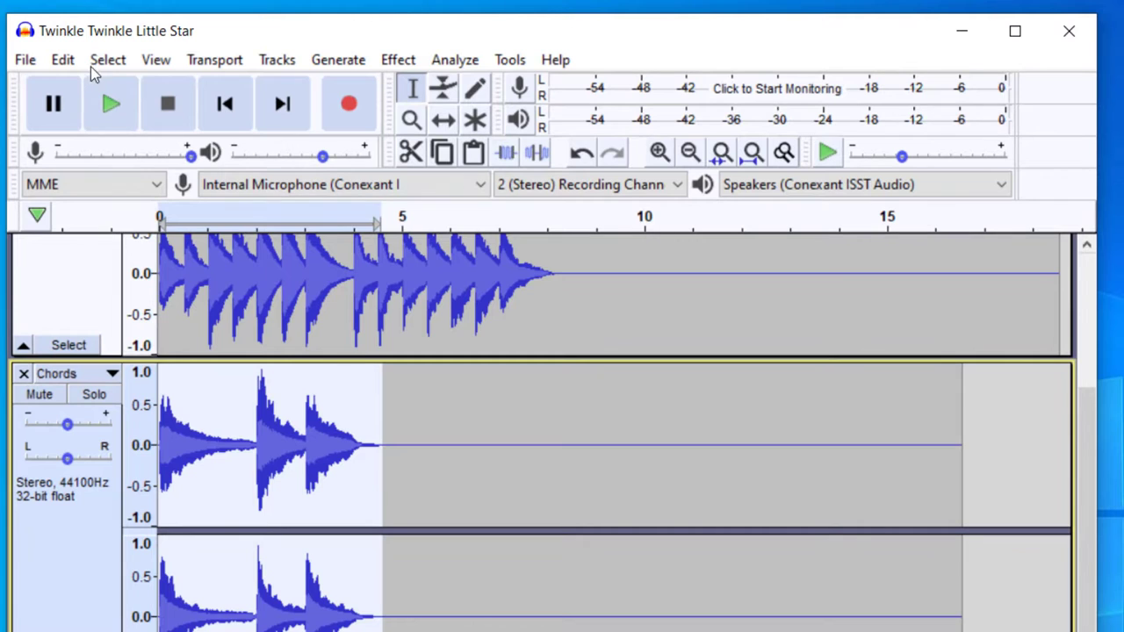
click(64, 60)
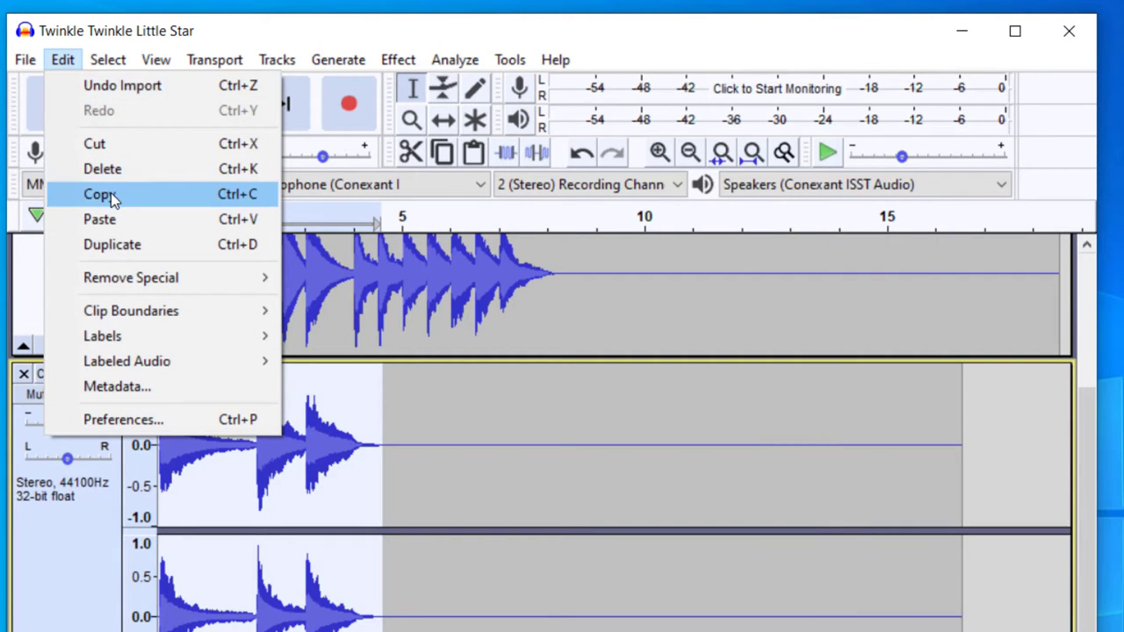
click(111, 193)
Paste the copied chords into the Twinkle melody track at about 8.7 s.
scroll(560, 384, up, 5)
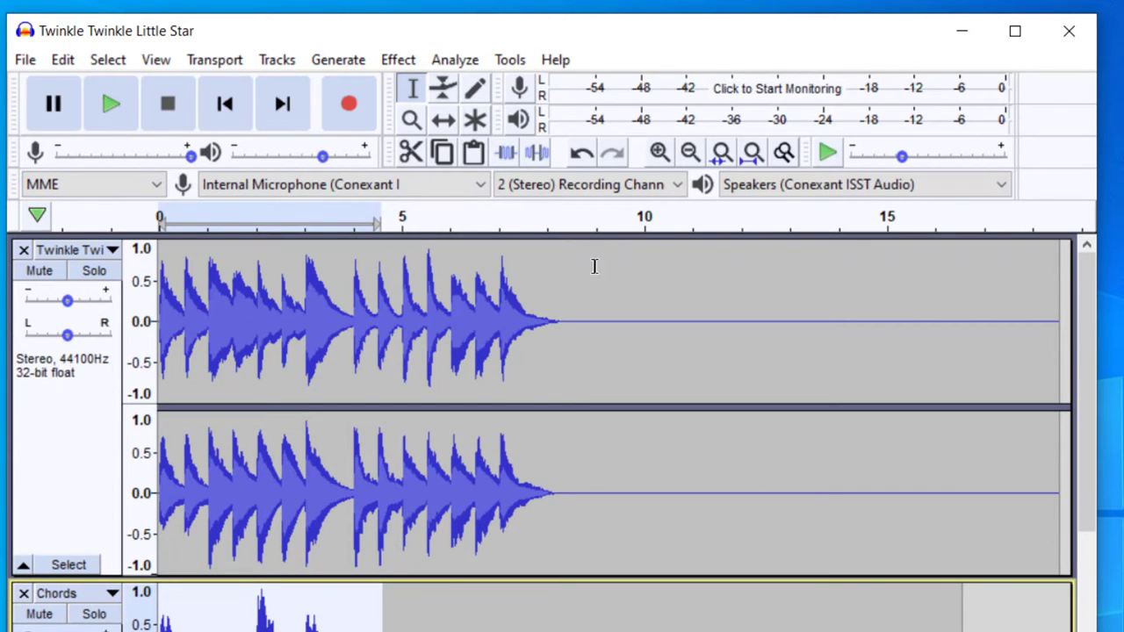
click(596, 249)
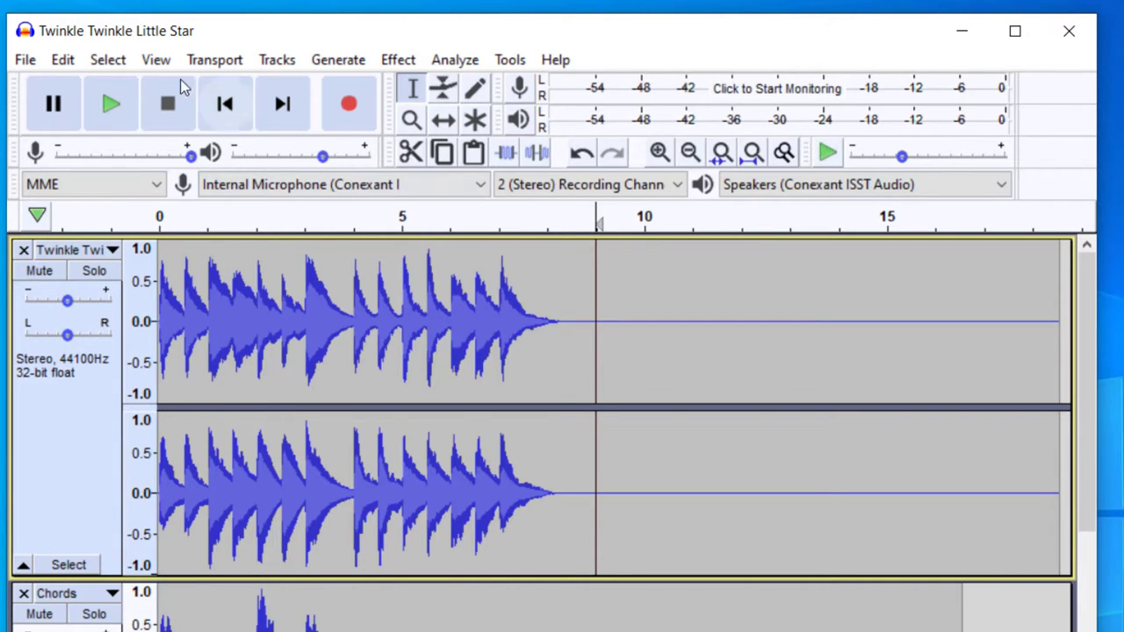
click(63, 59)
click(132, 214)
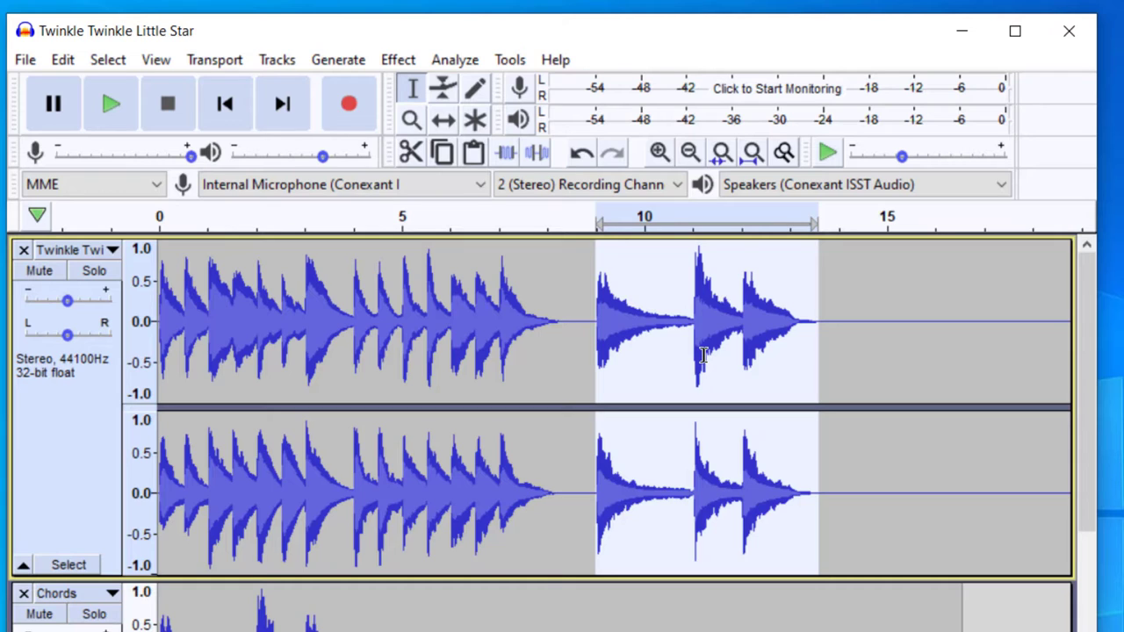
Undo the paste so the melody track again ends near 8 s.
key(ctrl+z)
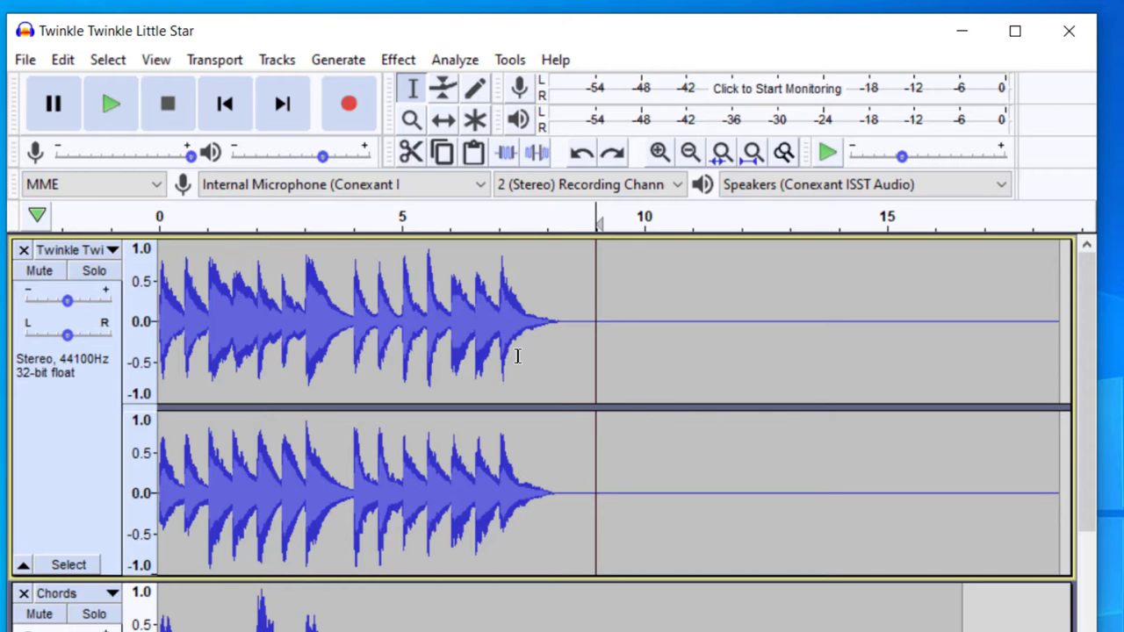
scroll(371, 417, down, 3)
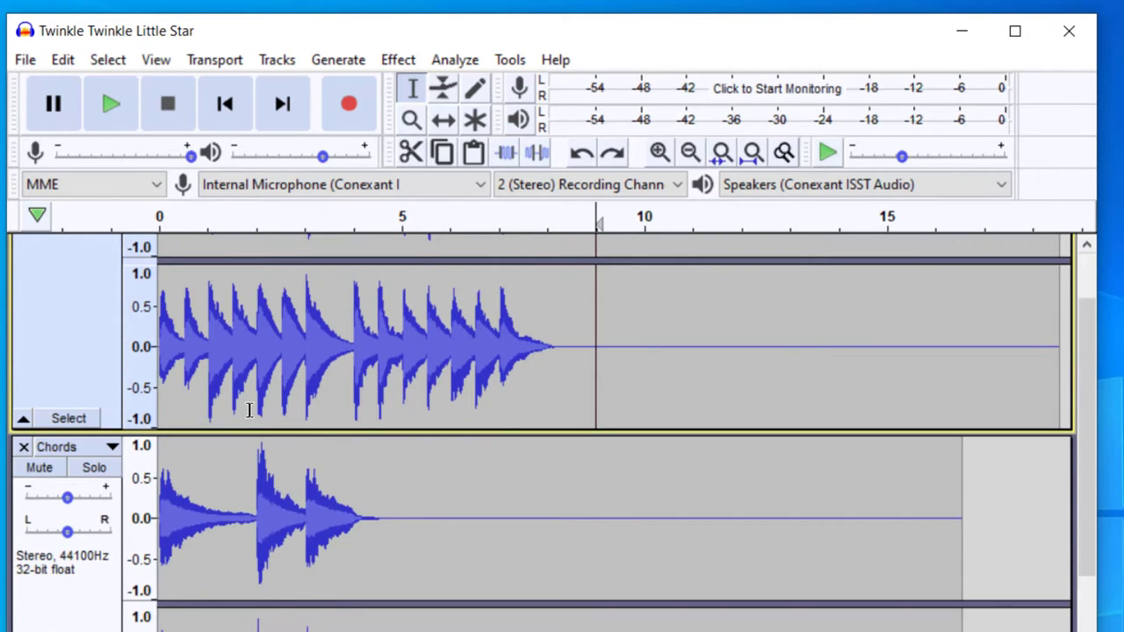
scroll(251, 410, up, 3)
scroll(271, 356, down, 3)
scroll(273, 355, up, 3)
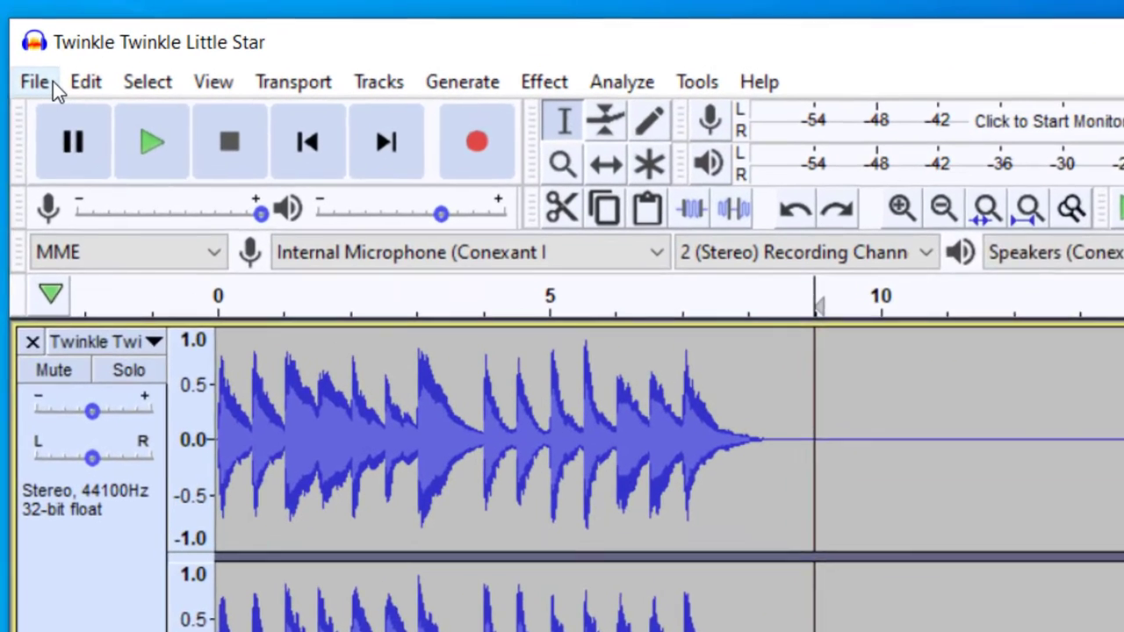
click(35, 64)
mouse_move(132, 353)
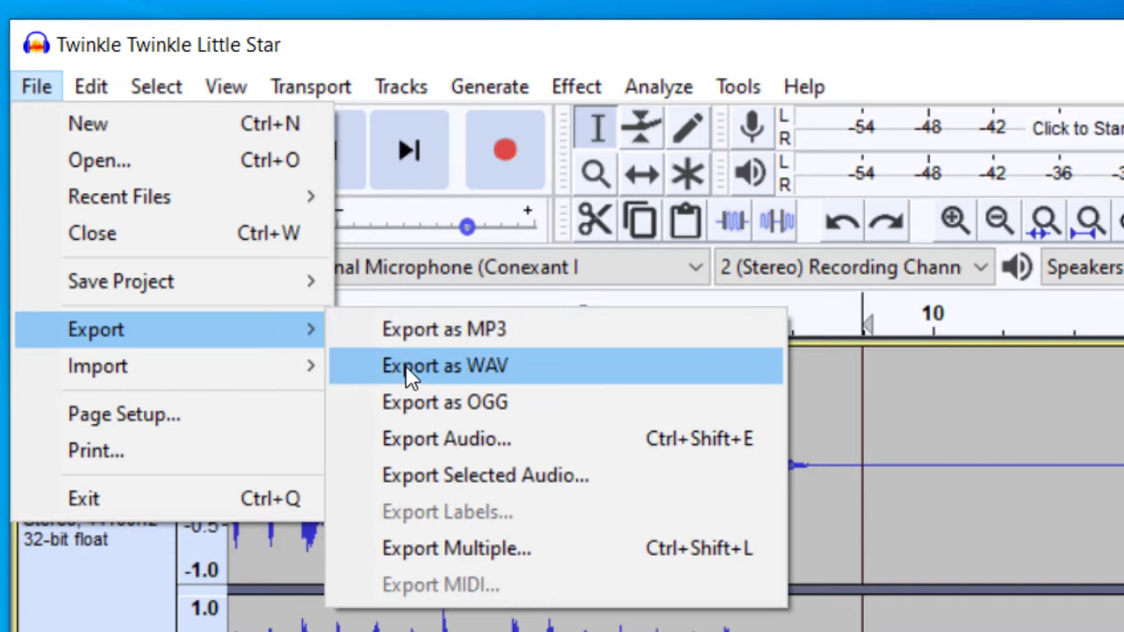
click(416, 336)
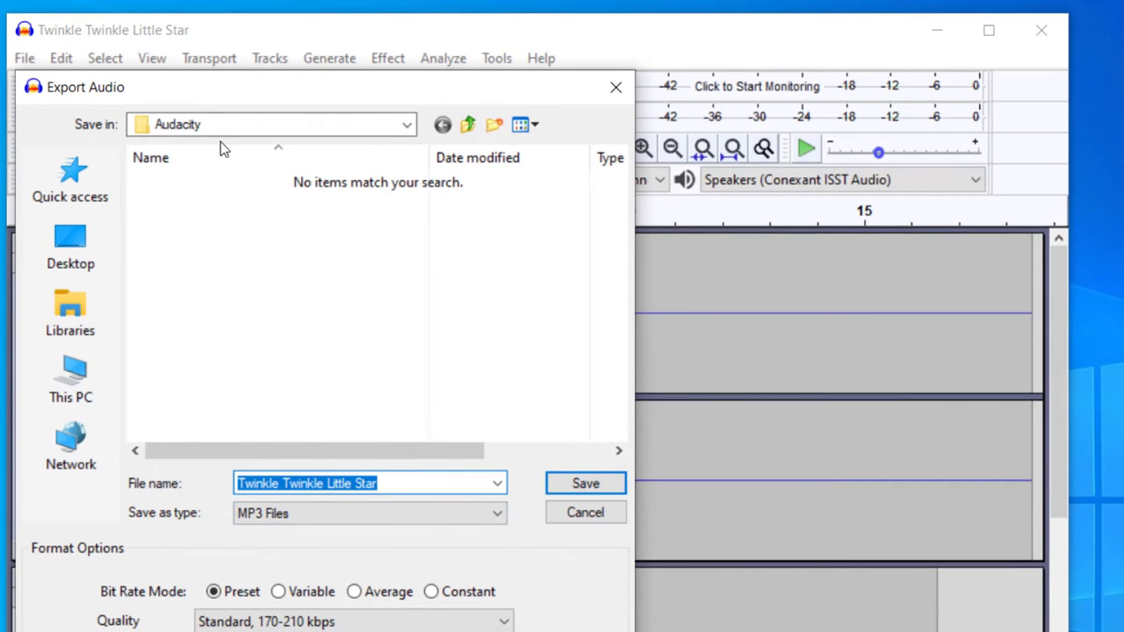
click(599, 520)
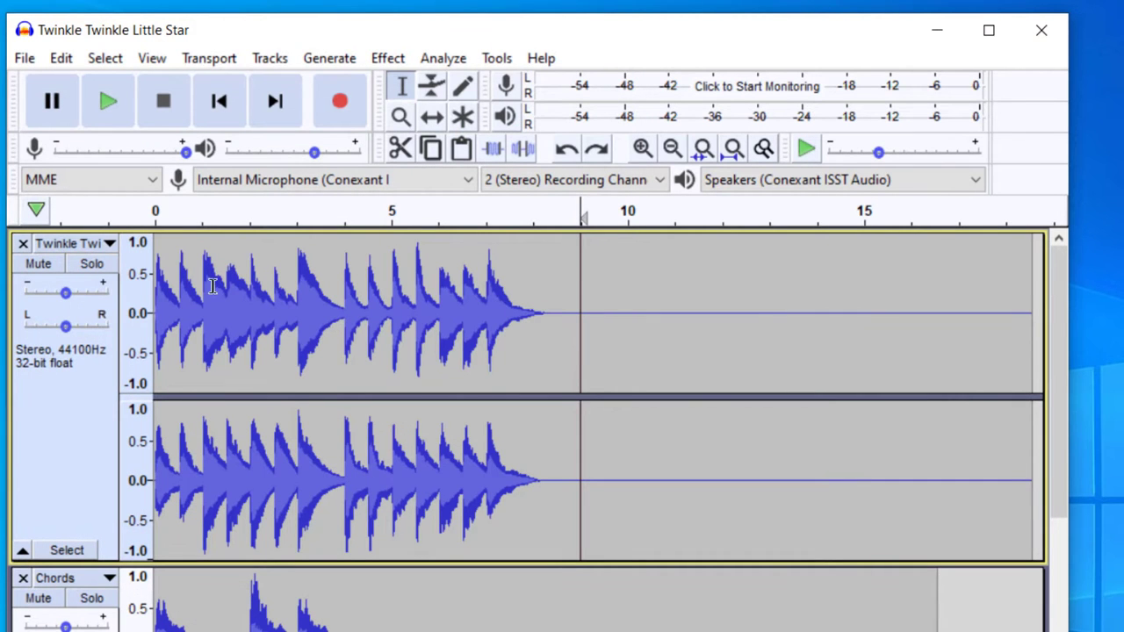
Copy the Chords track's first 4.4 seconds and paste them into the melody at 8.9 s.
scroll(180, 475, down, 3)
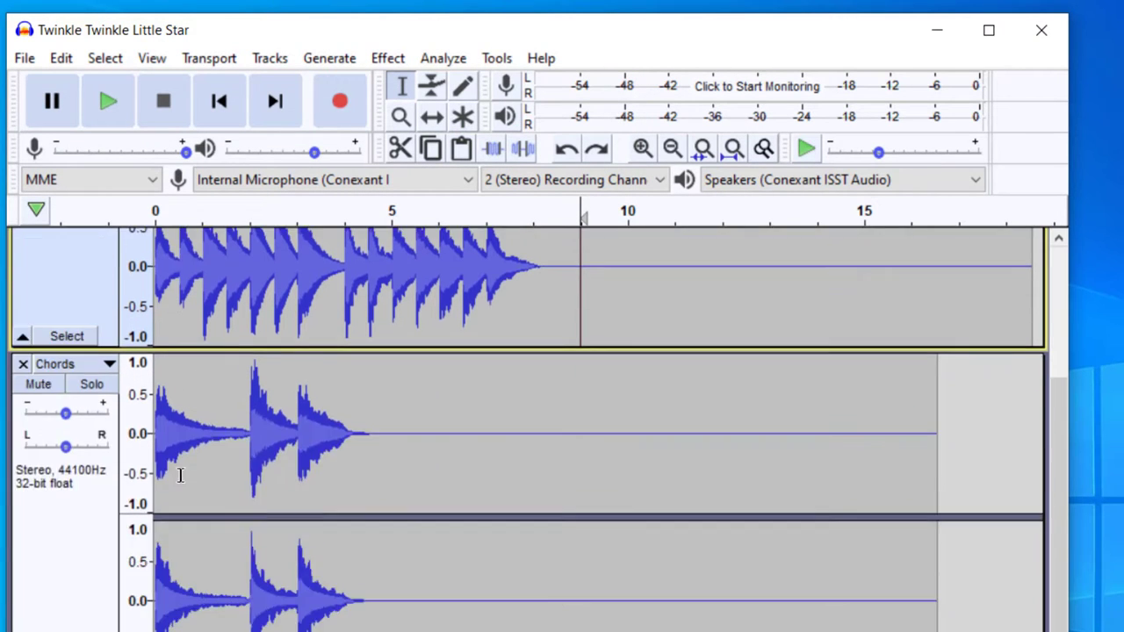
scroll(193, 334, up, 3)
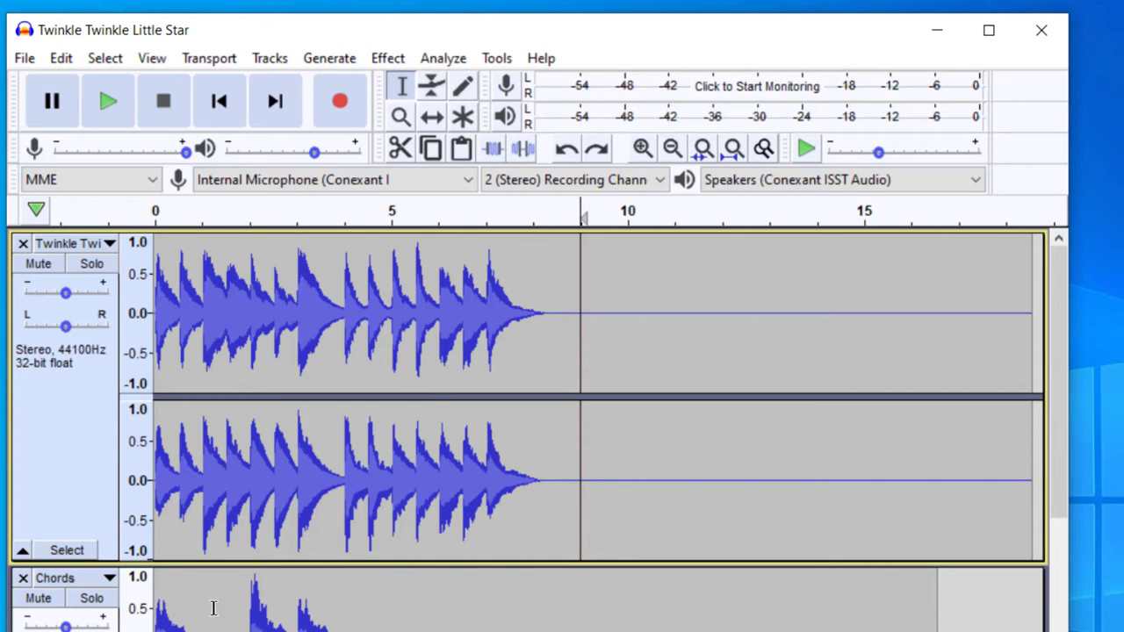
click(165, 593)
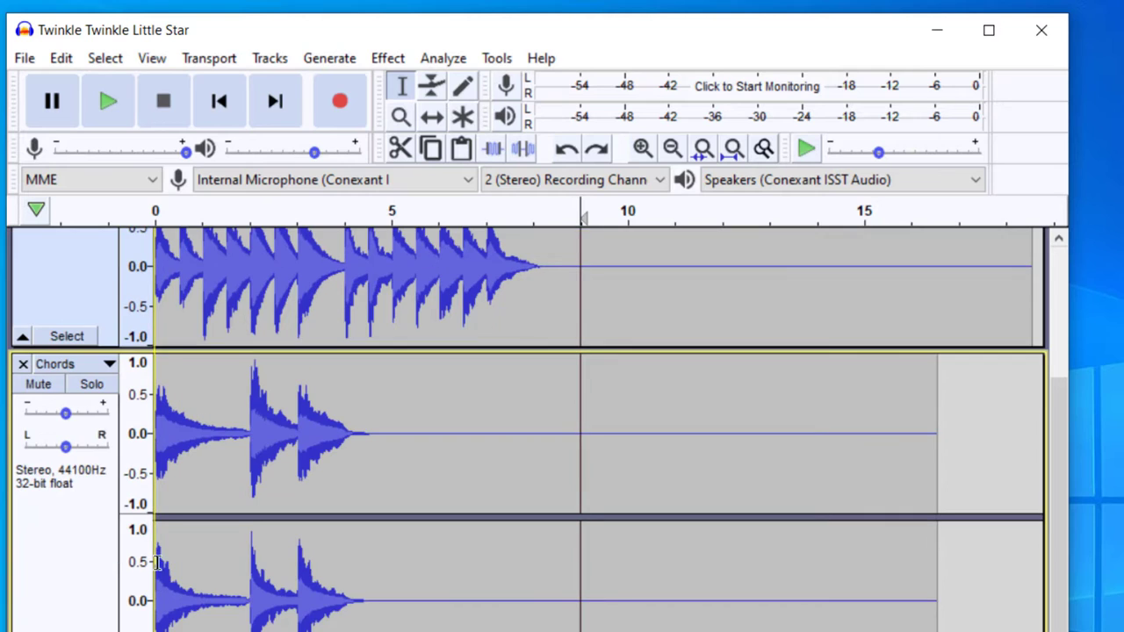
drag(159, 385, 364, 387)
key(ctrl+c)
scroll(578, 360, up, 3)
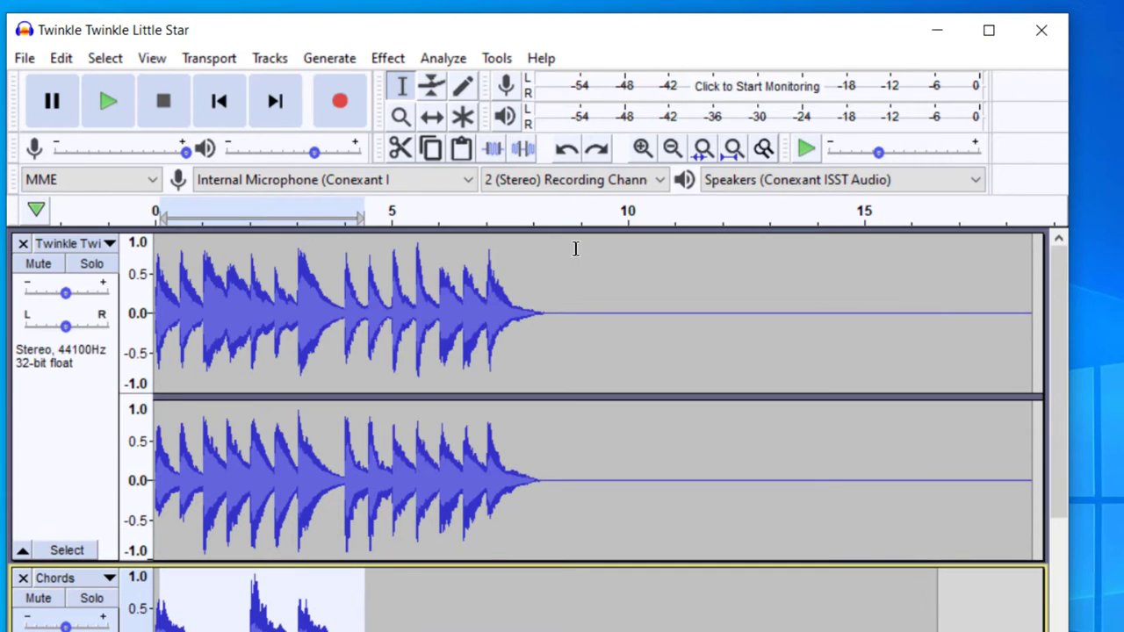
click(578, 246)
key(ctrl+v)
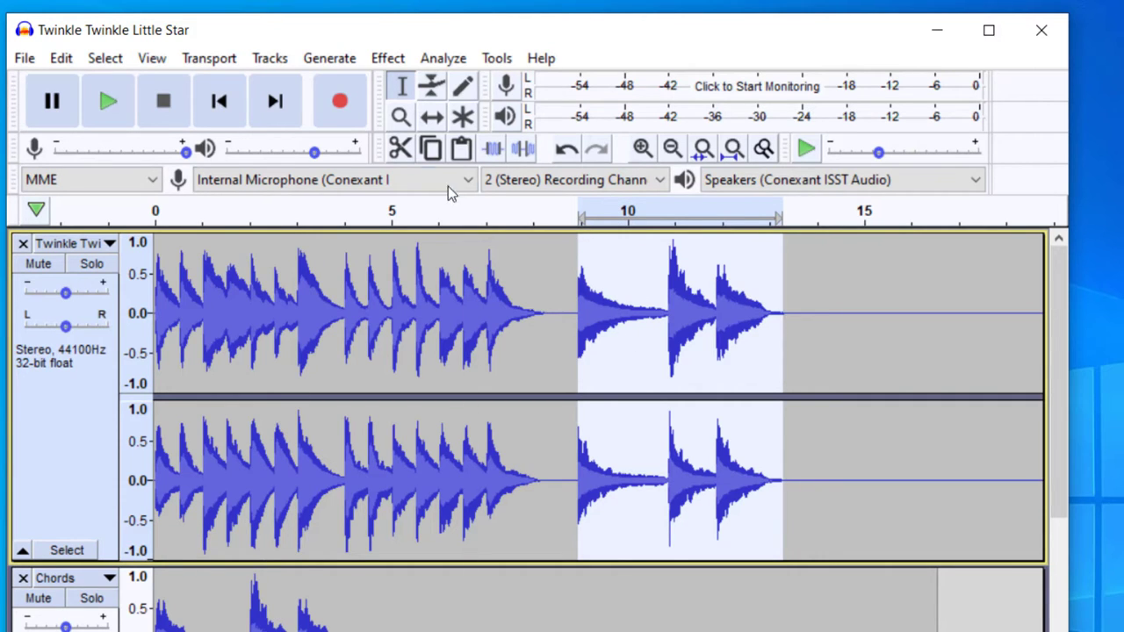
click(571, 250)
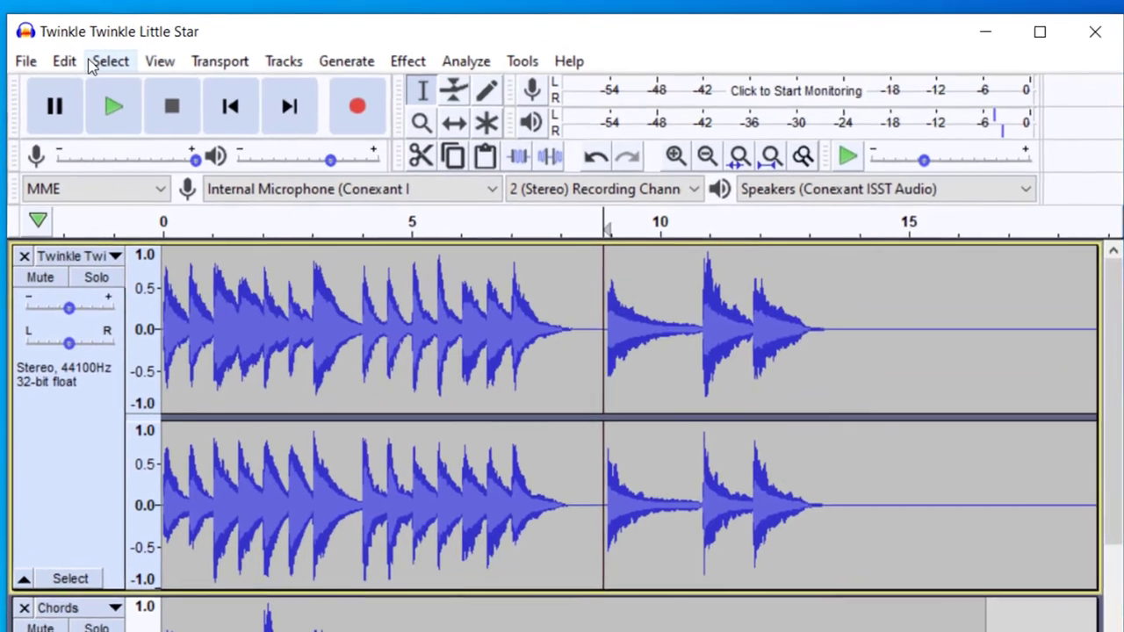
Split the melody clip at the cursor with Clip Boundaries > Split.
click(61, 58)
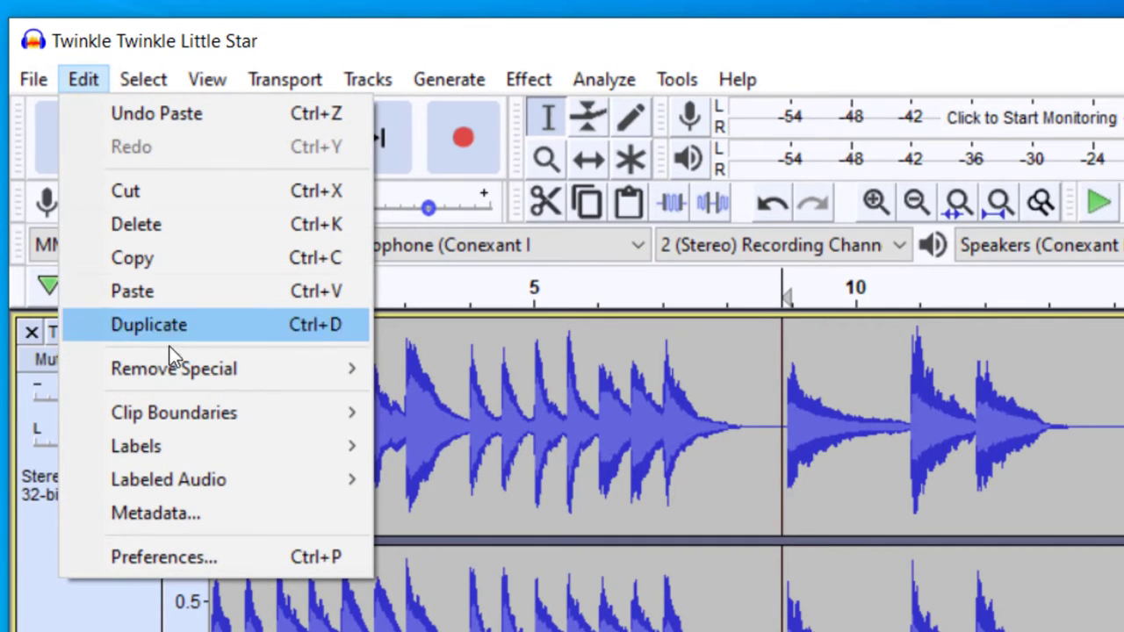
mouse_move(219, 413)
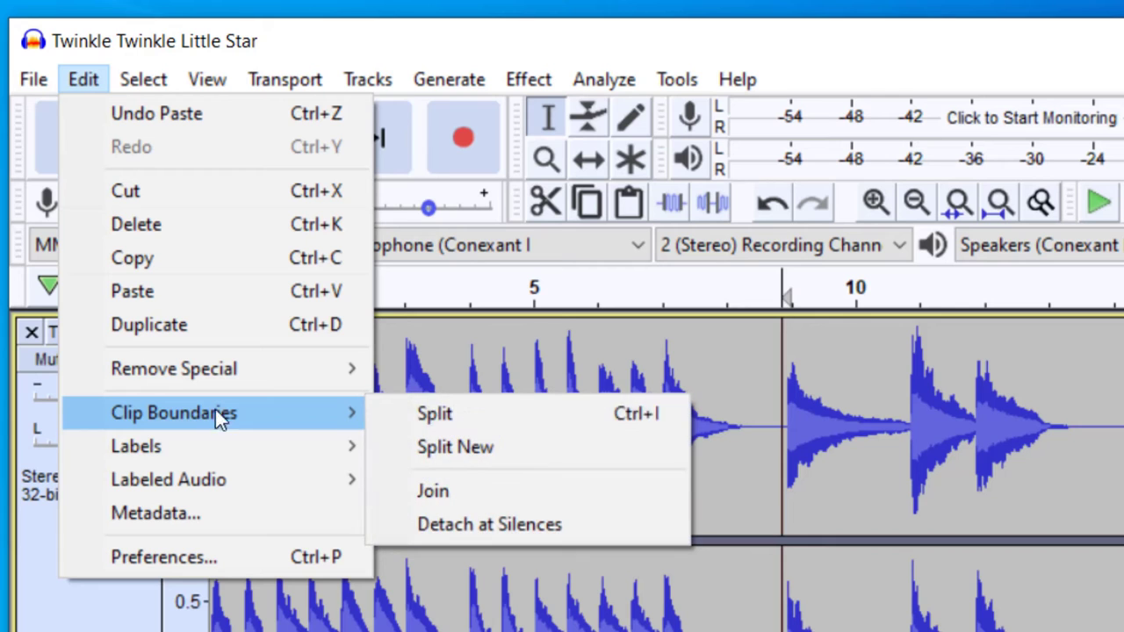
click(495, 413)
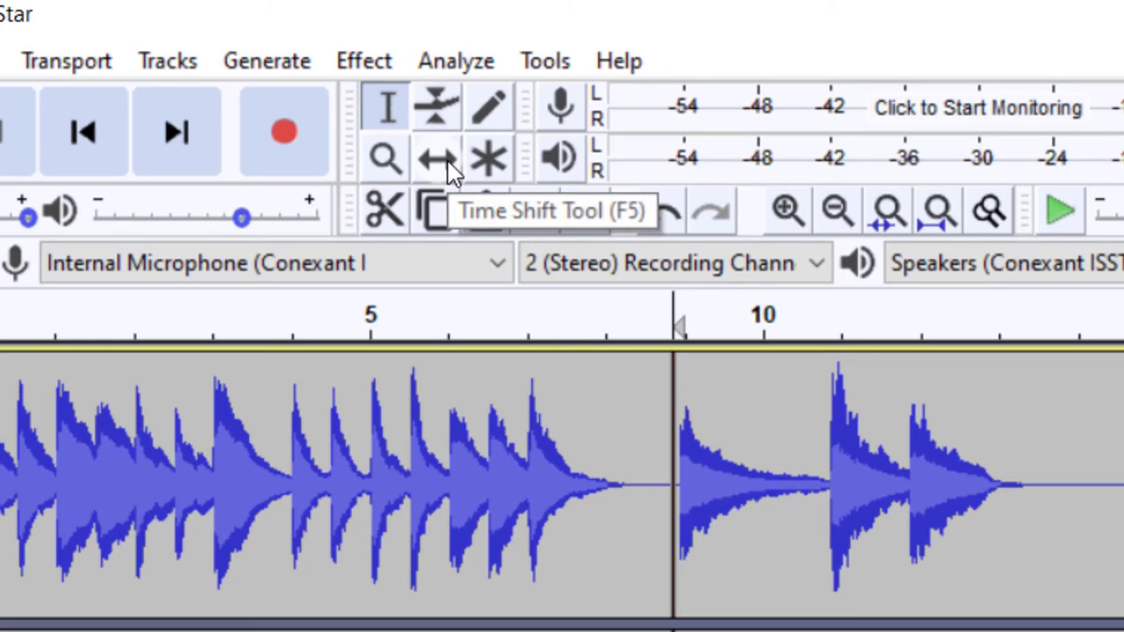
Time-shift the pasted chords clip to about 9 s, then set the edit point just left of it.
click(452, 171)
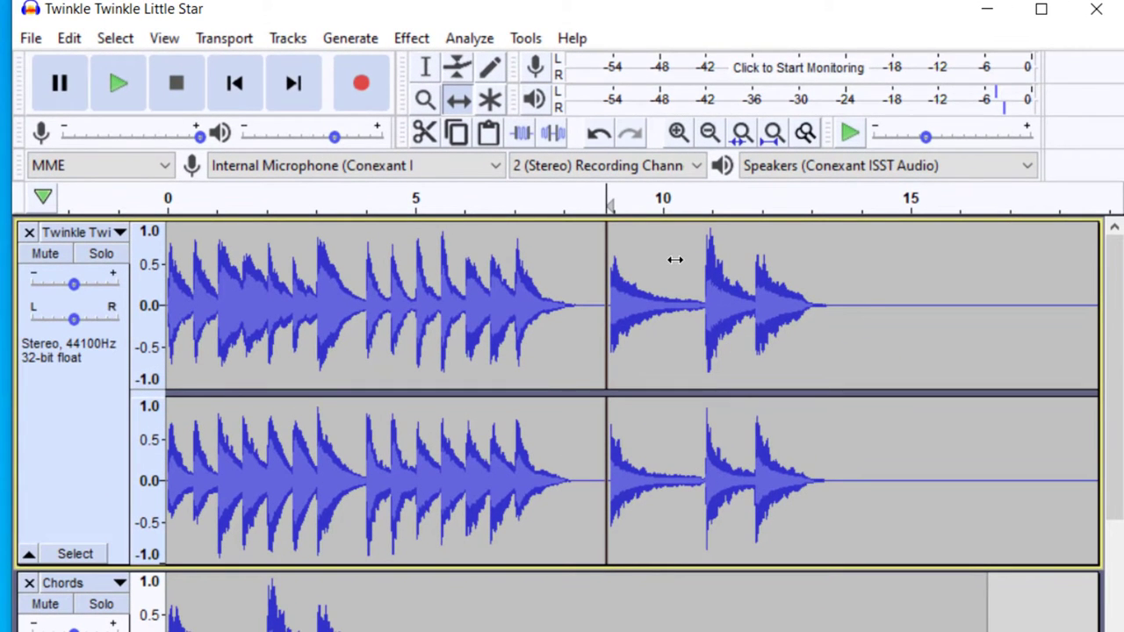
drag(675, 260, 618, 266)
click(424, 68)
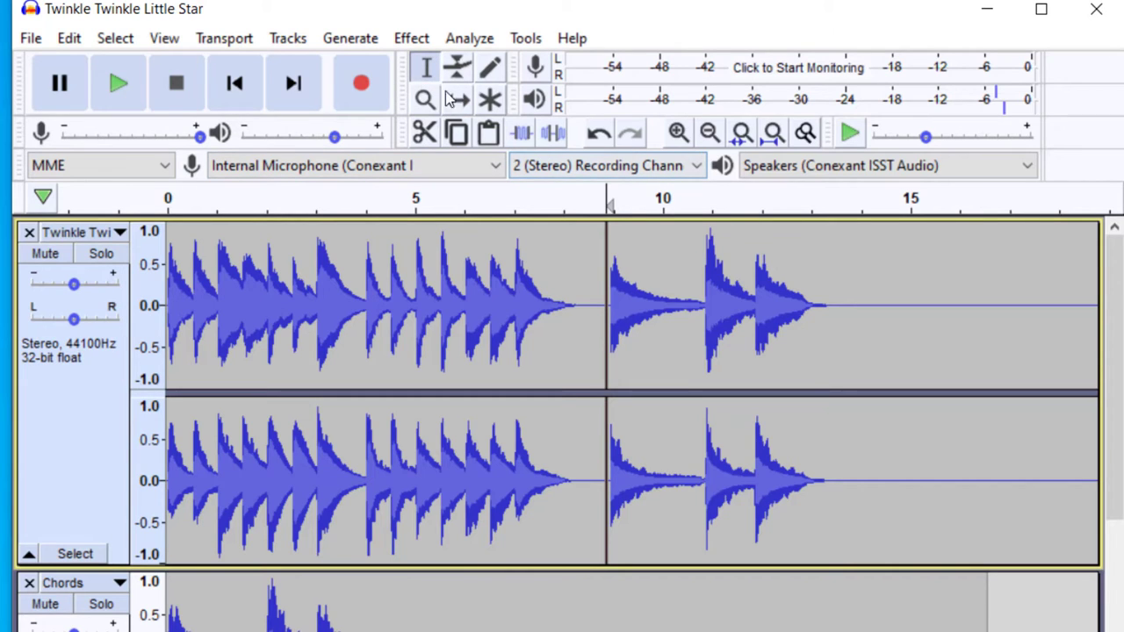
click(560, 235)
click(572, 232)
mouse_move(571, 231)
mouse_down()
mouse_move(587, 231)
mouse_move(572, 235)
mouse_up()
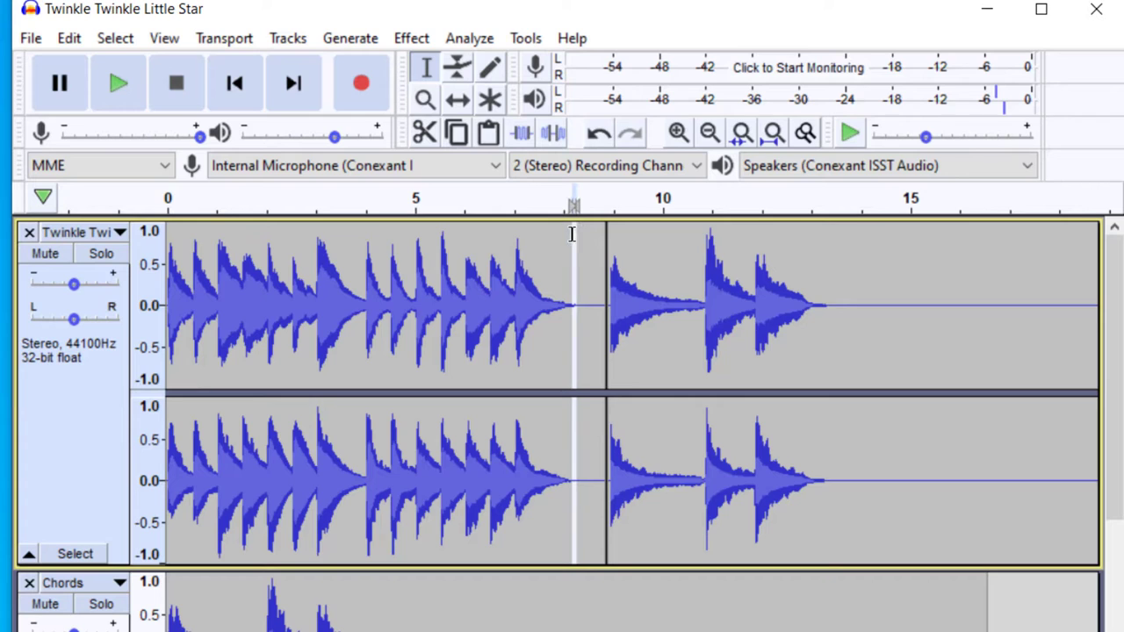
click(580, 235)
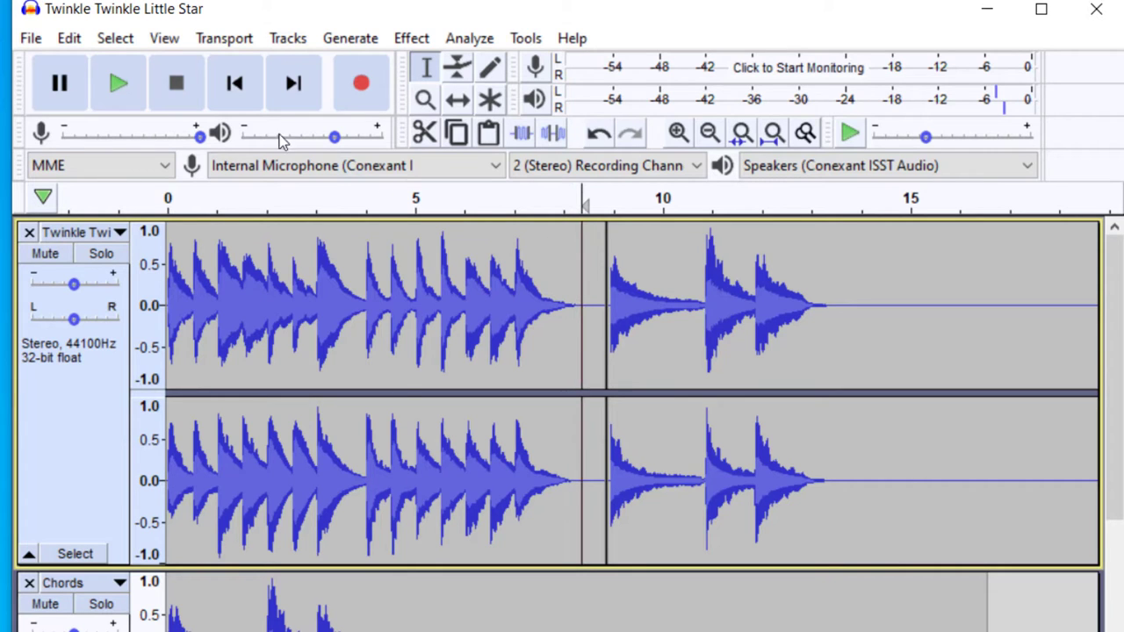
Split at the edit point and delete the short silent piece before the second clip.
click(70, 37)
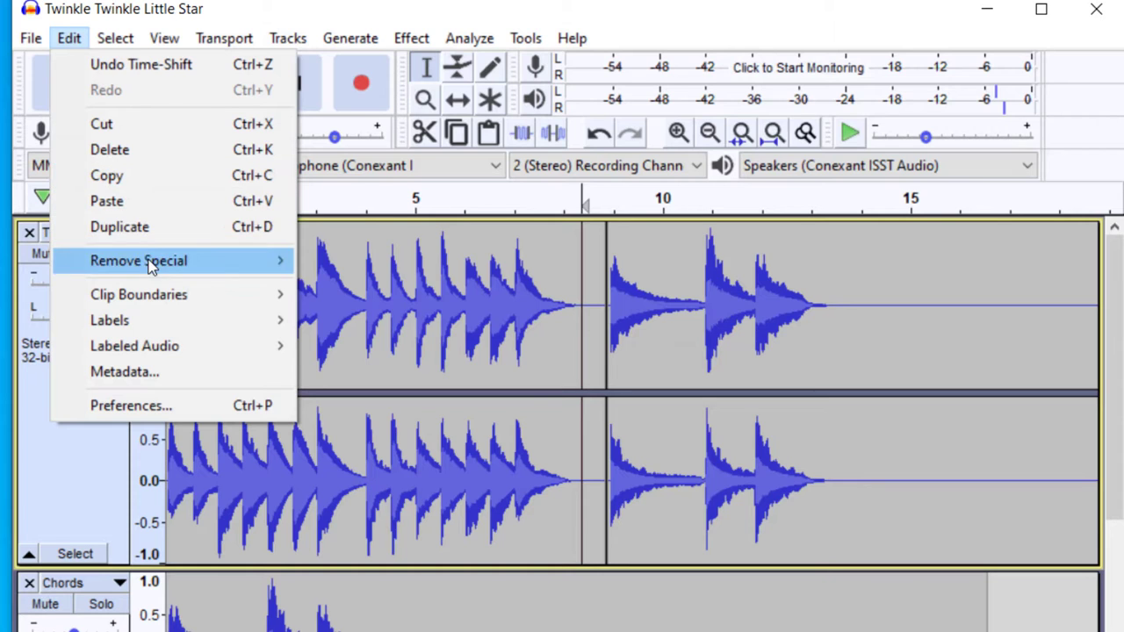
mouse_move(181, 298)
click(322, 297)
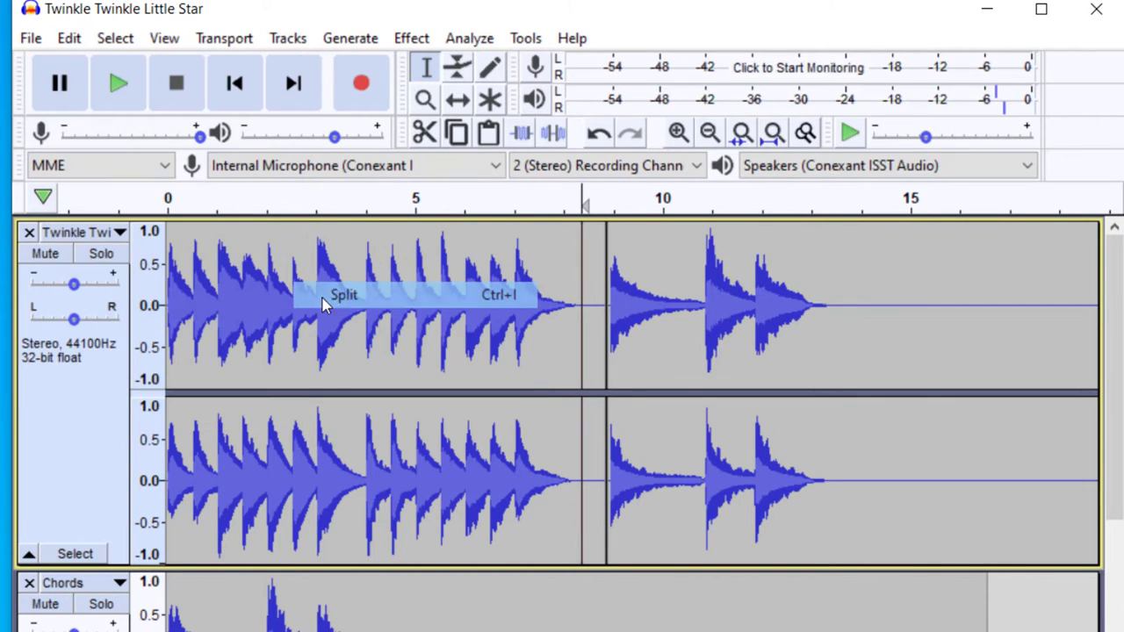
click(589, 237)
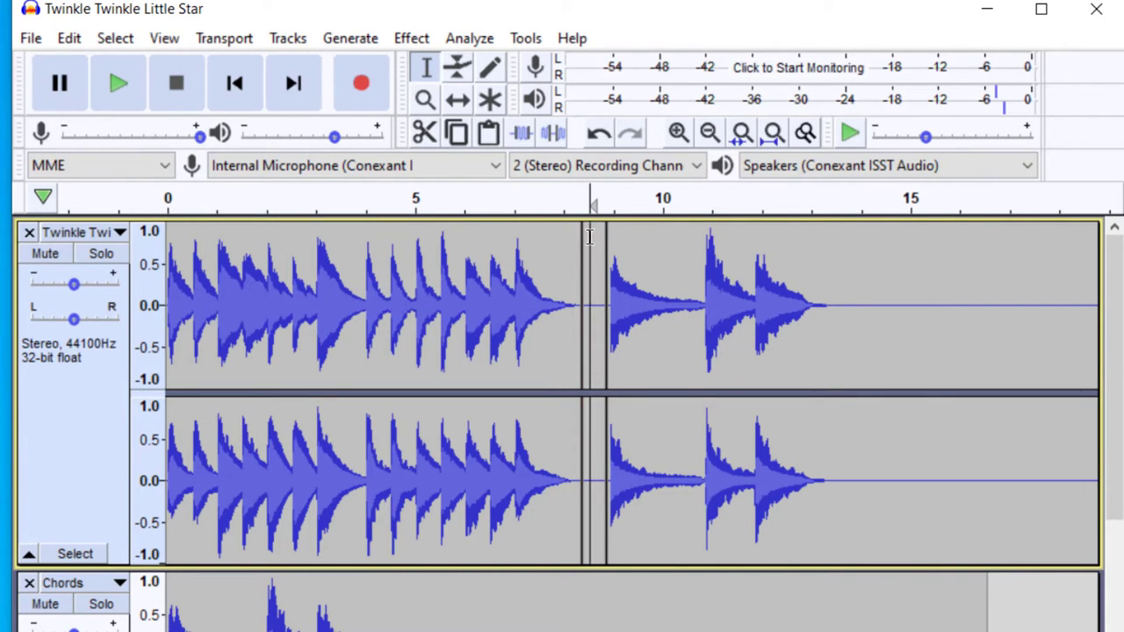
double_click(594, 249)
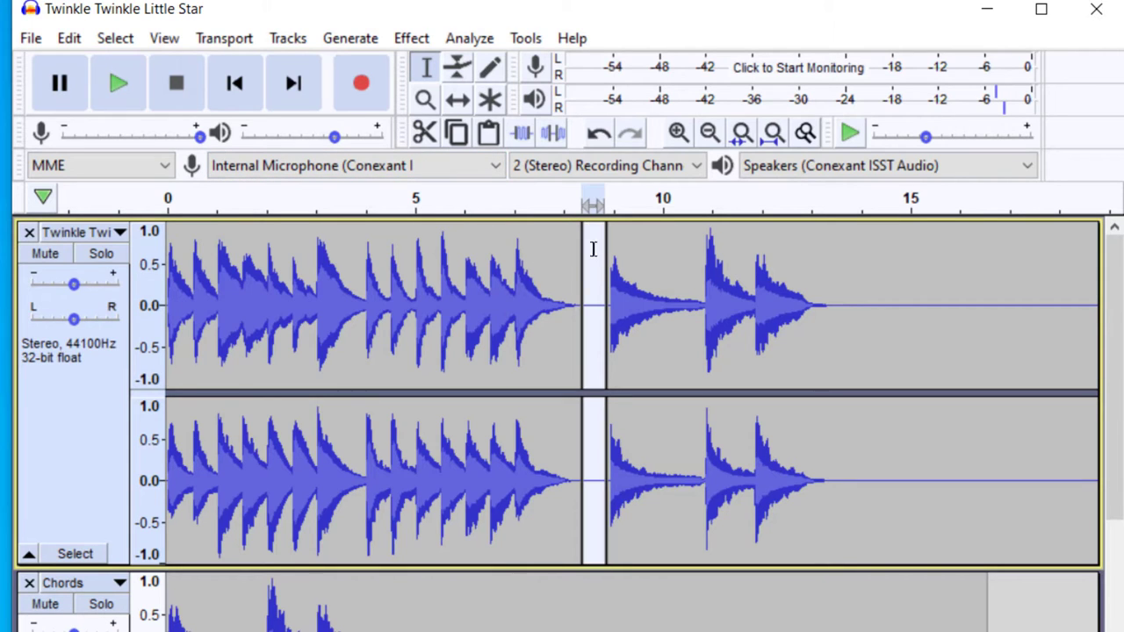
key(Delete)
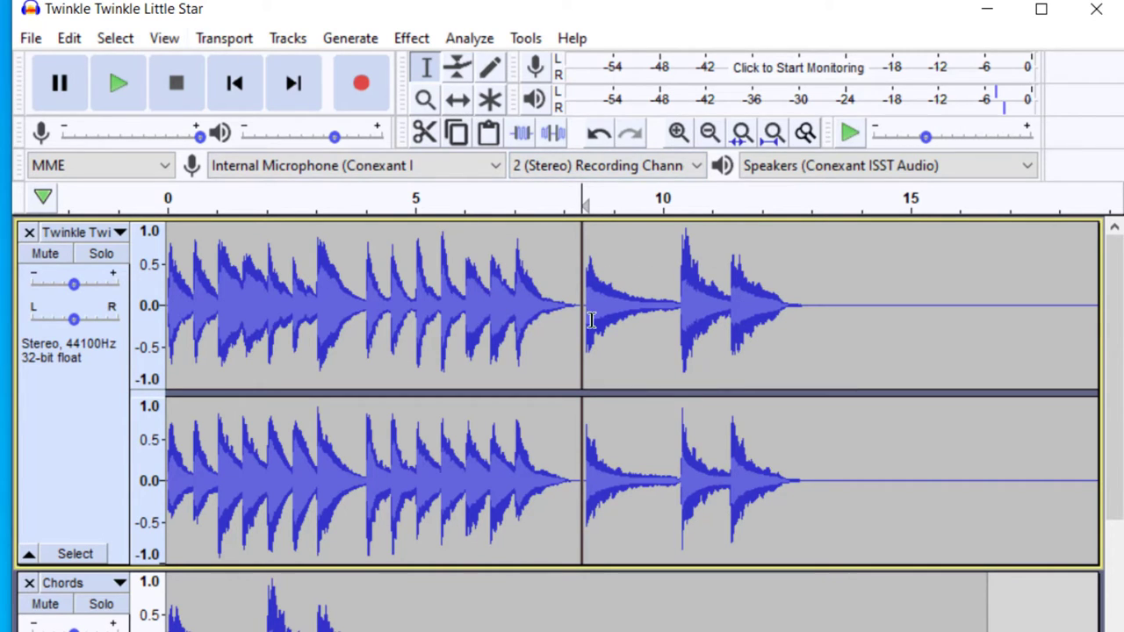
Split the melody clip near 11 s, then select and clear the 10–13 s range.
click(681, 332)
key(ctrl+i)
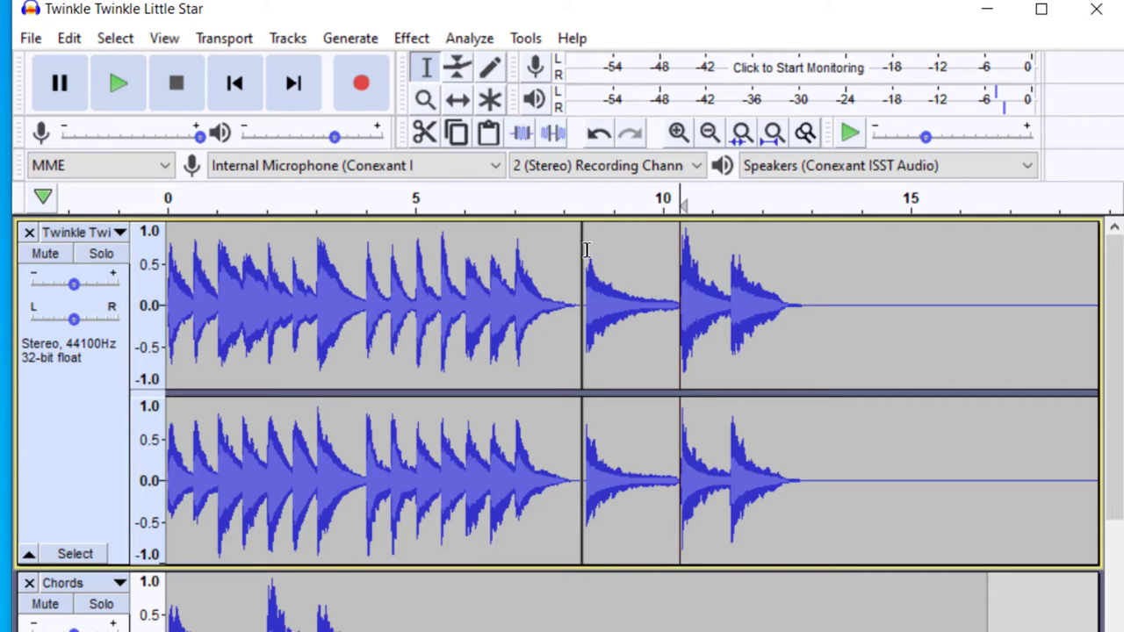
drag(585, 250, 808, 259)
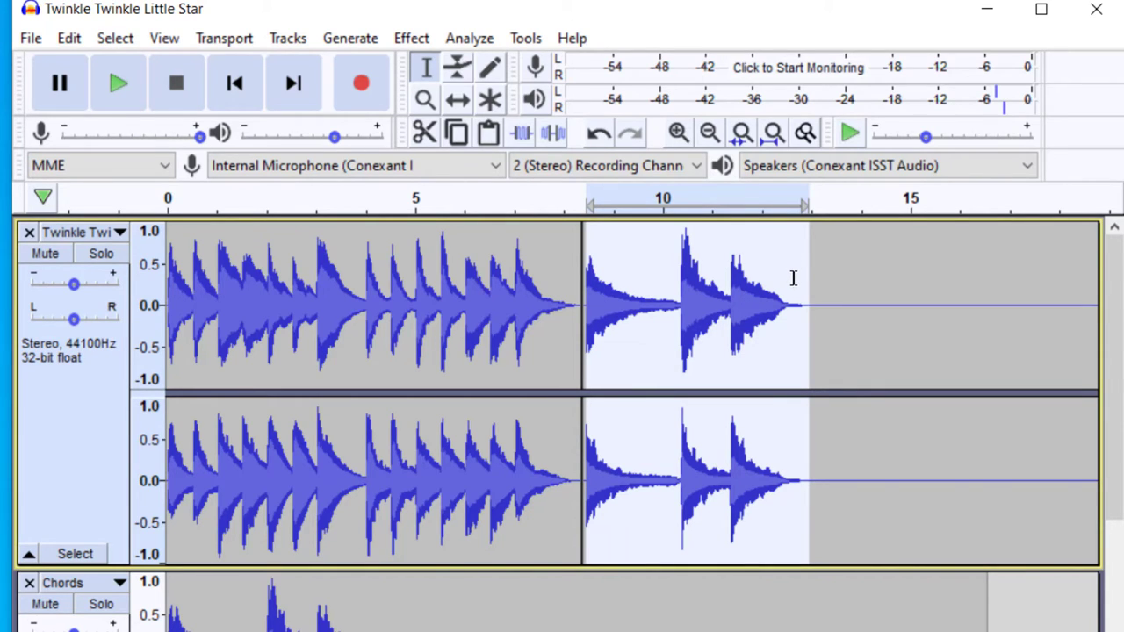
click(550, 295)
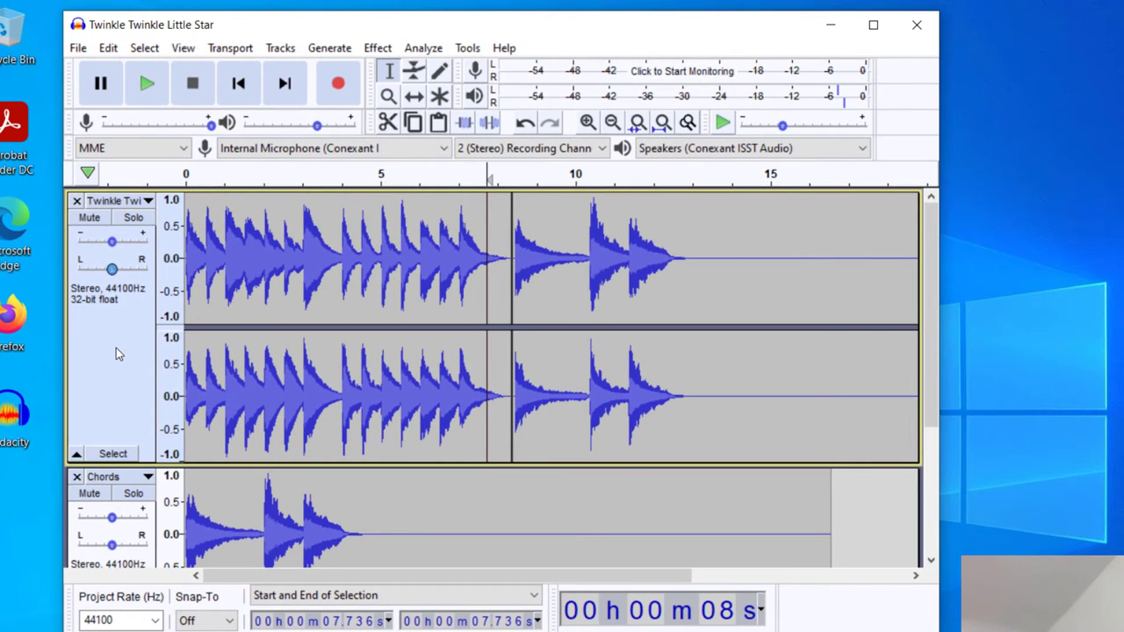
Select both the Twinkle melody track and the Chords track.
click(116, 354)
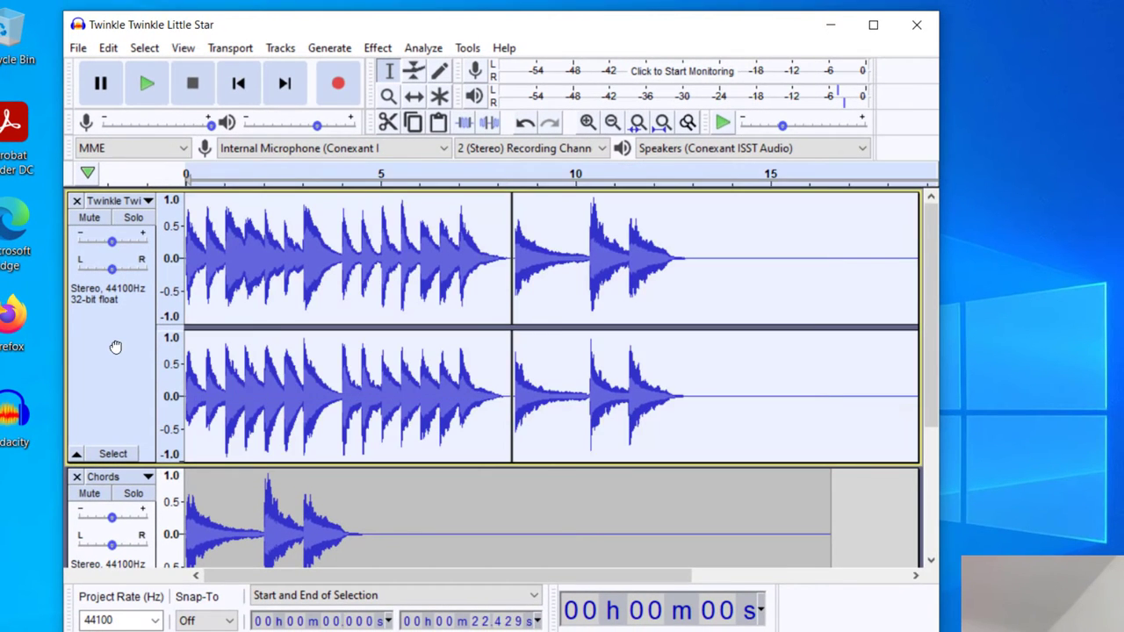
scroll(115, 352, down, 3)
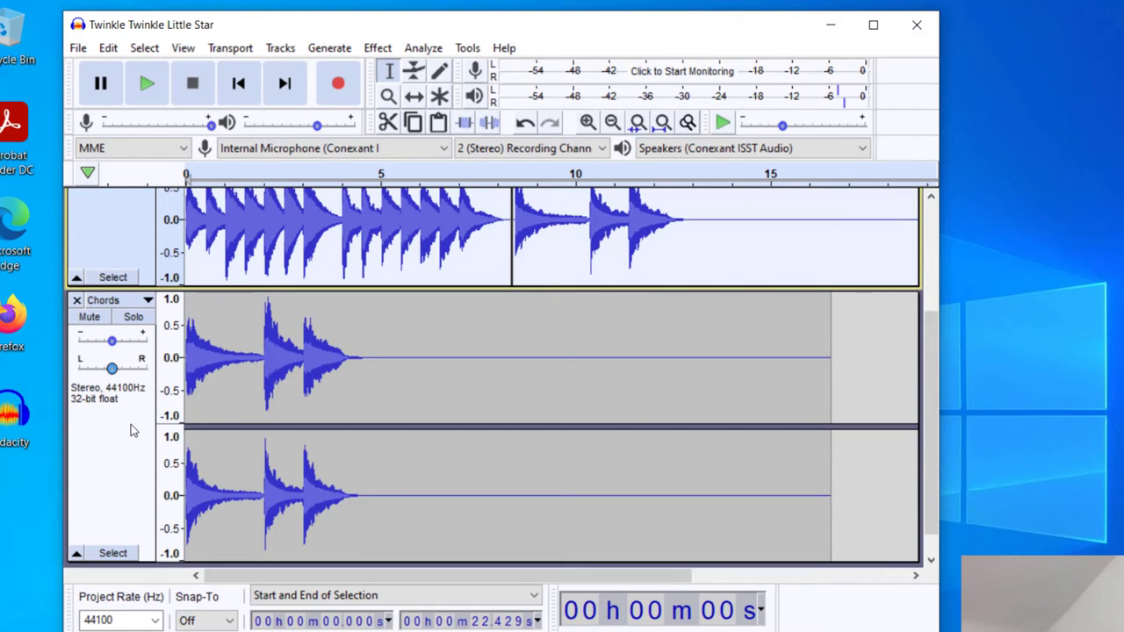
shift+click(131, 431)
scroll(141, 368, up, 2)
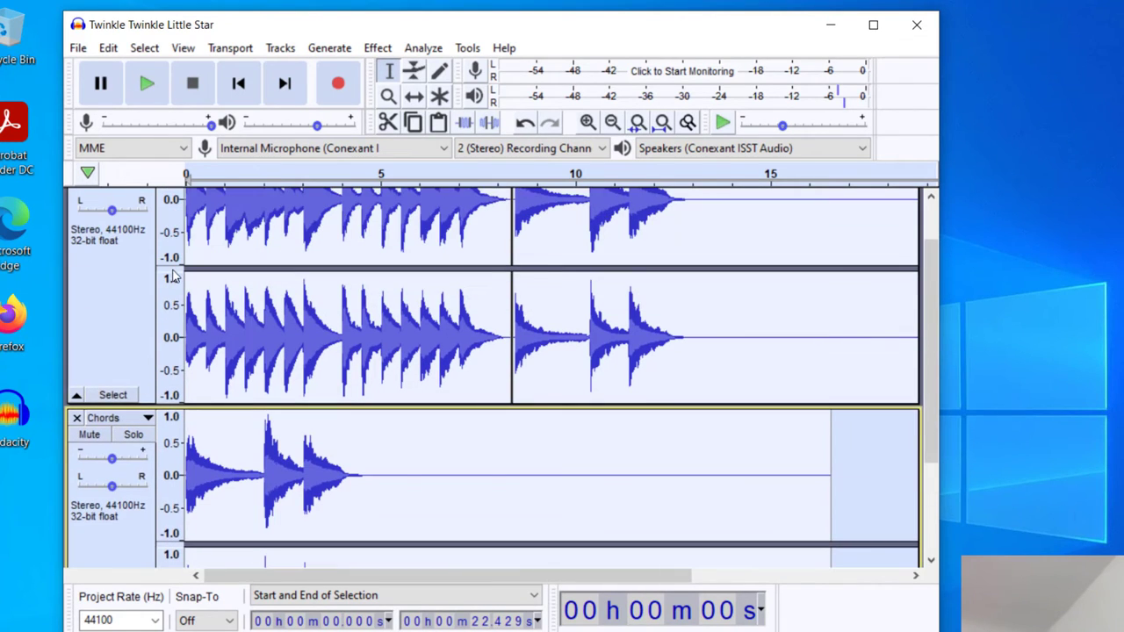
click(108, 48)
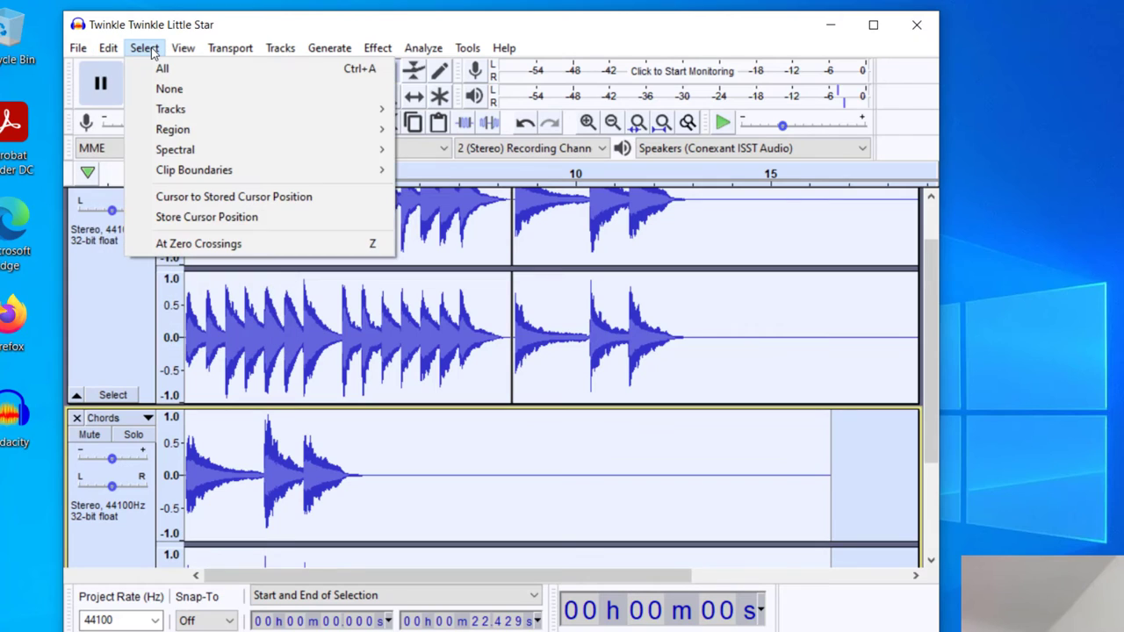
Select all and use Align End to End so Chords starts where the melody ends.
click(158, 68)
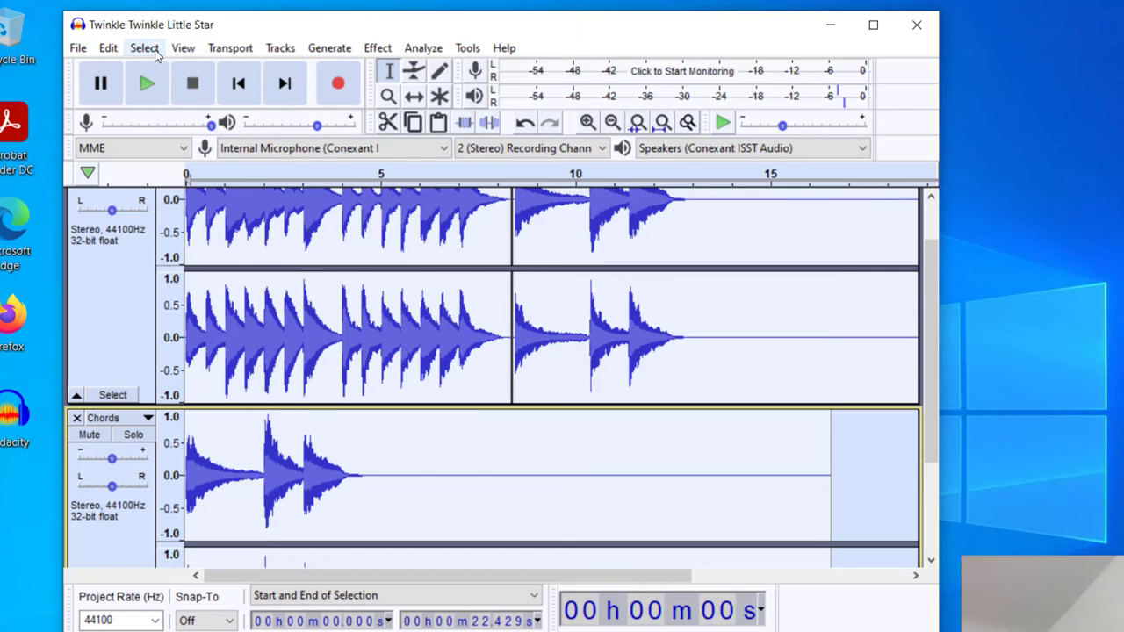
click(144, 48)
click(390, 82)
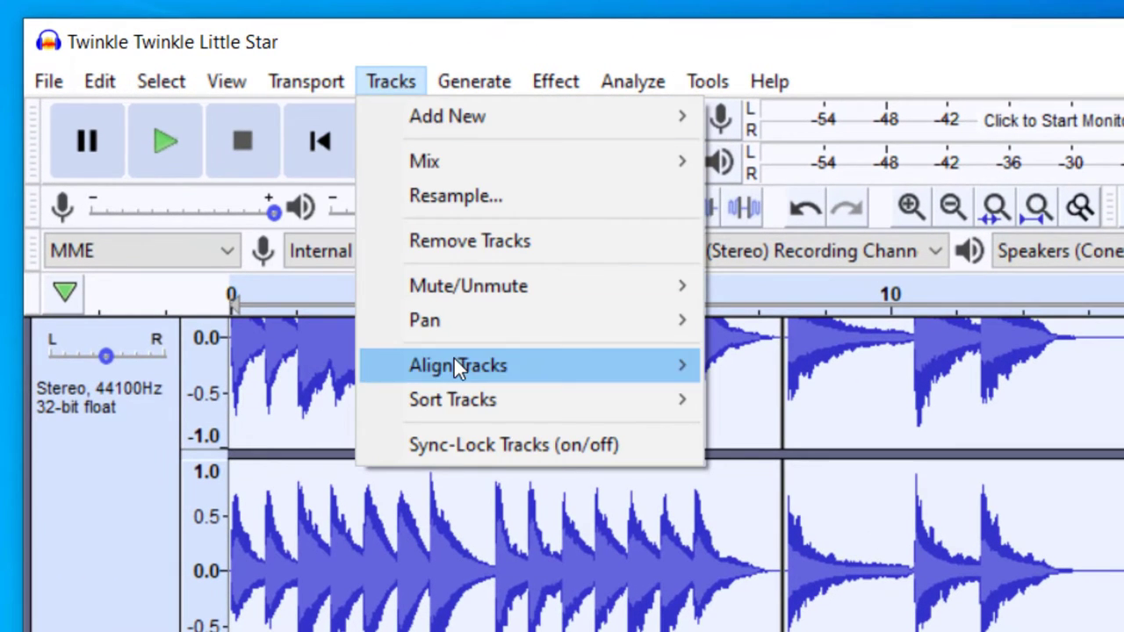
mouse_move(454, 365)
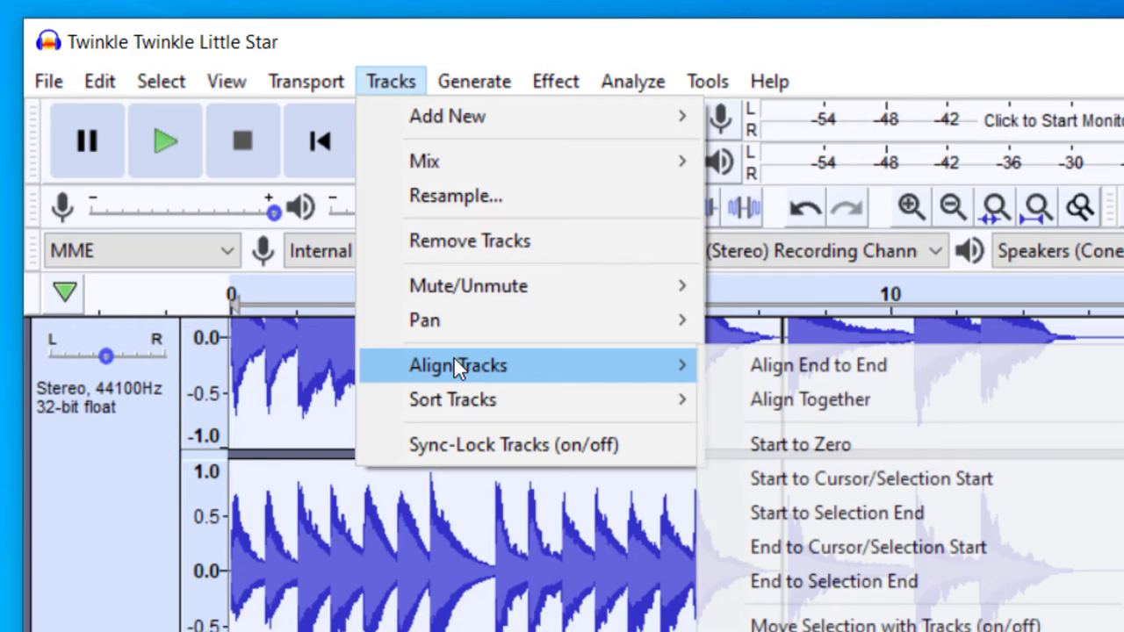
click(828, 366)
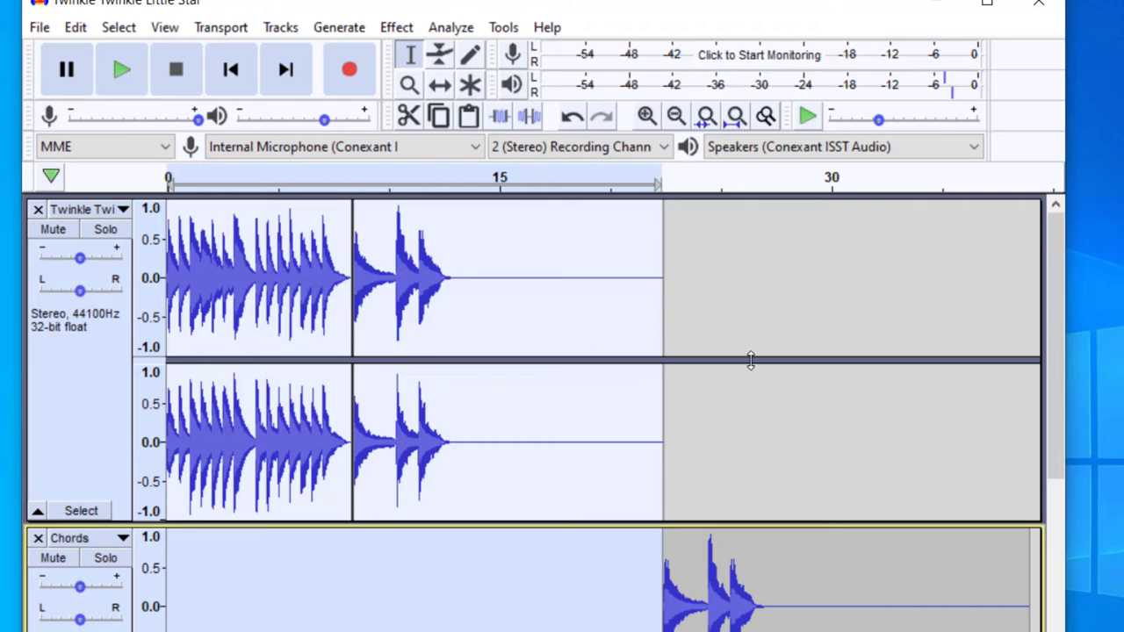
scroll(735, 359, down, 1)
scroll(674, 348, up, 1)
scroll(725, 470, down, 1)
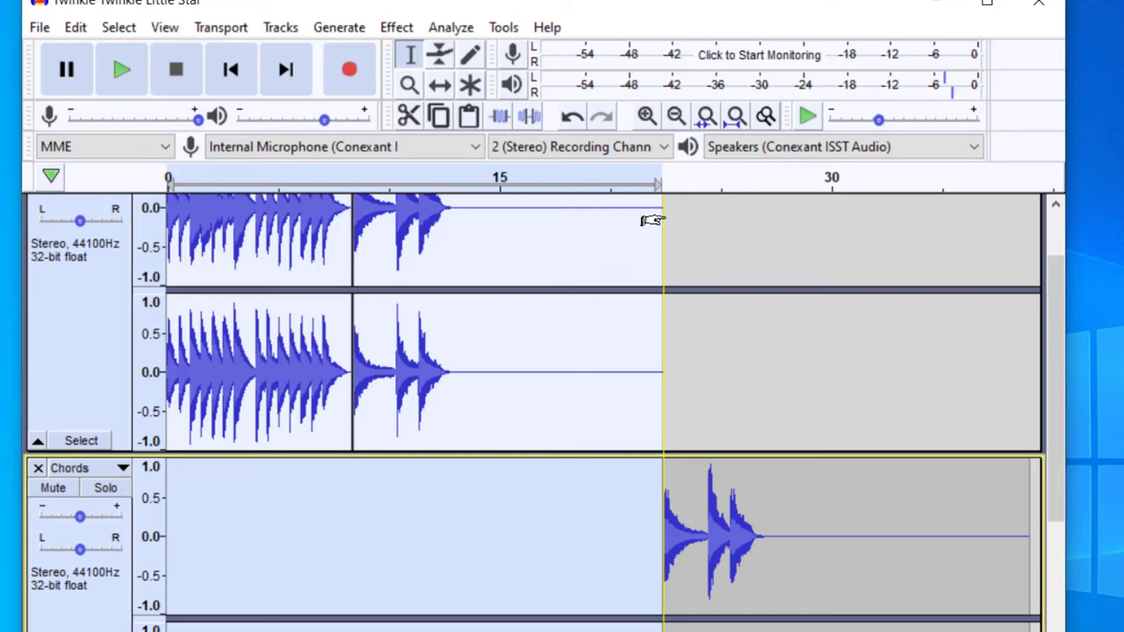
scroll(676, 331, up, 1)
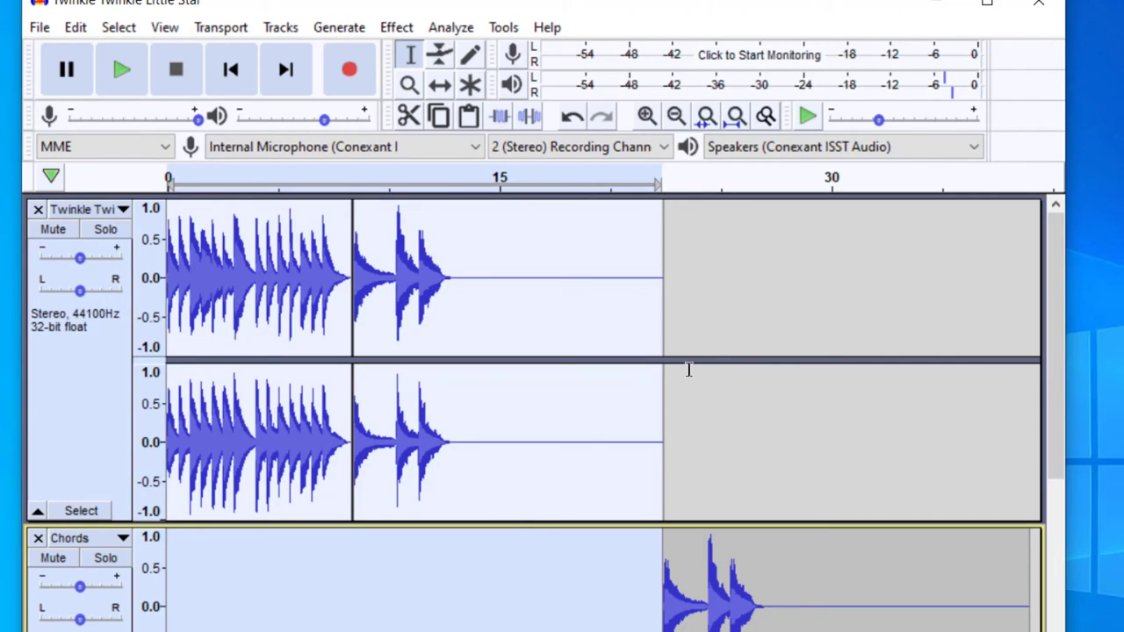
key(ctrl+z)
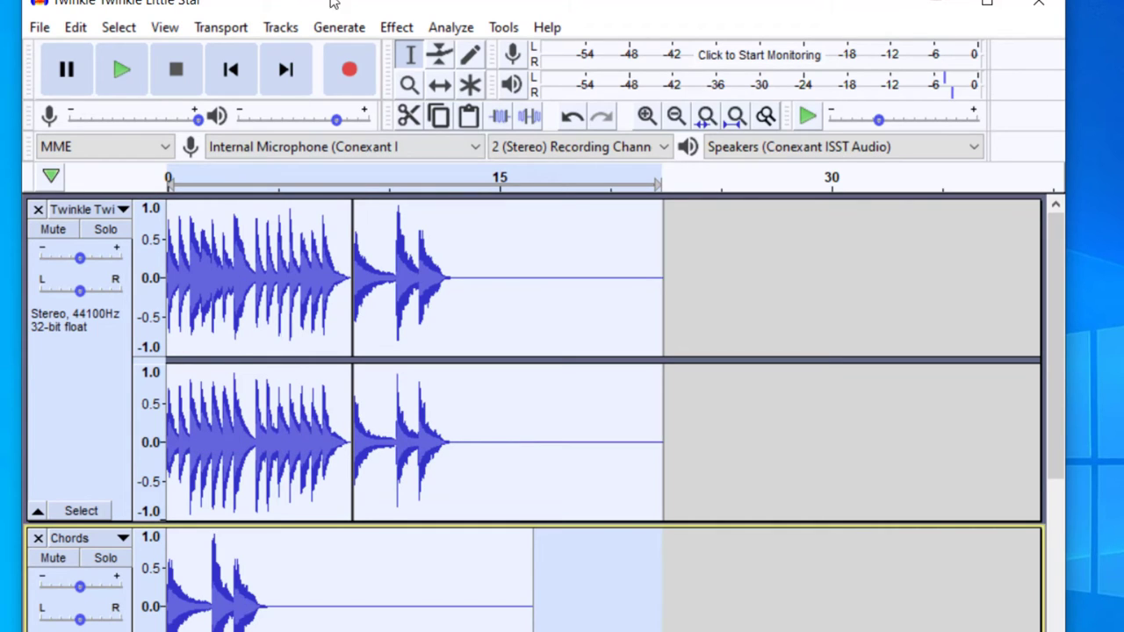
click(87, 379)
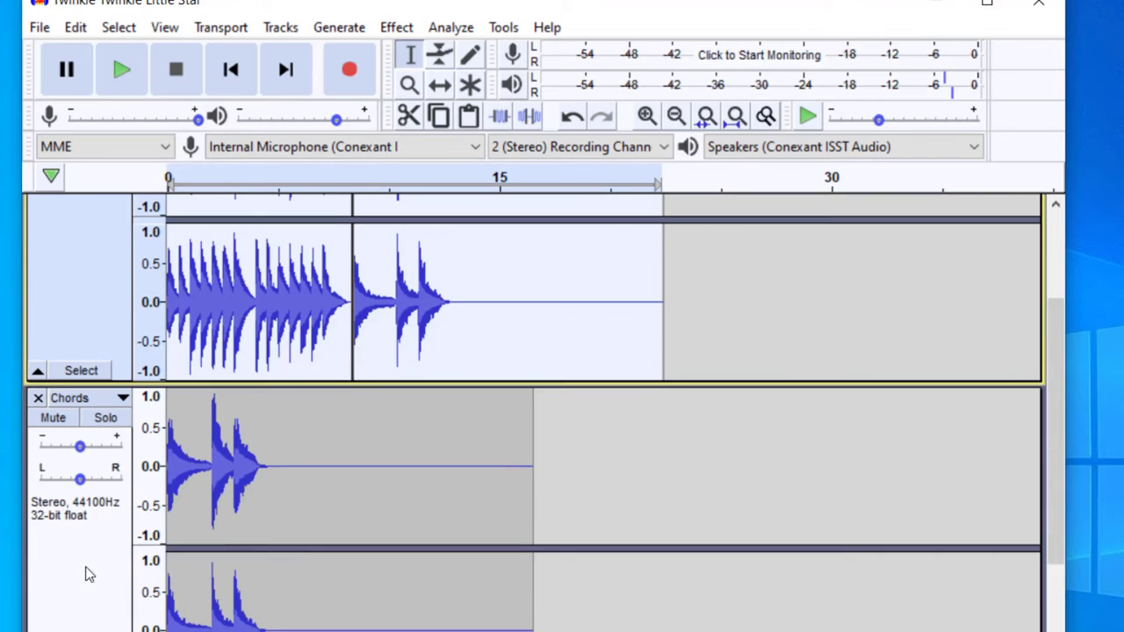
scroll(85, 571, down, 2)
click(83, 589)
scroll(77, 546, down, 1)
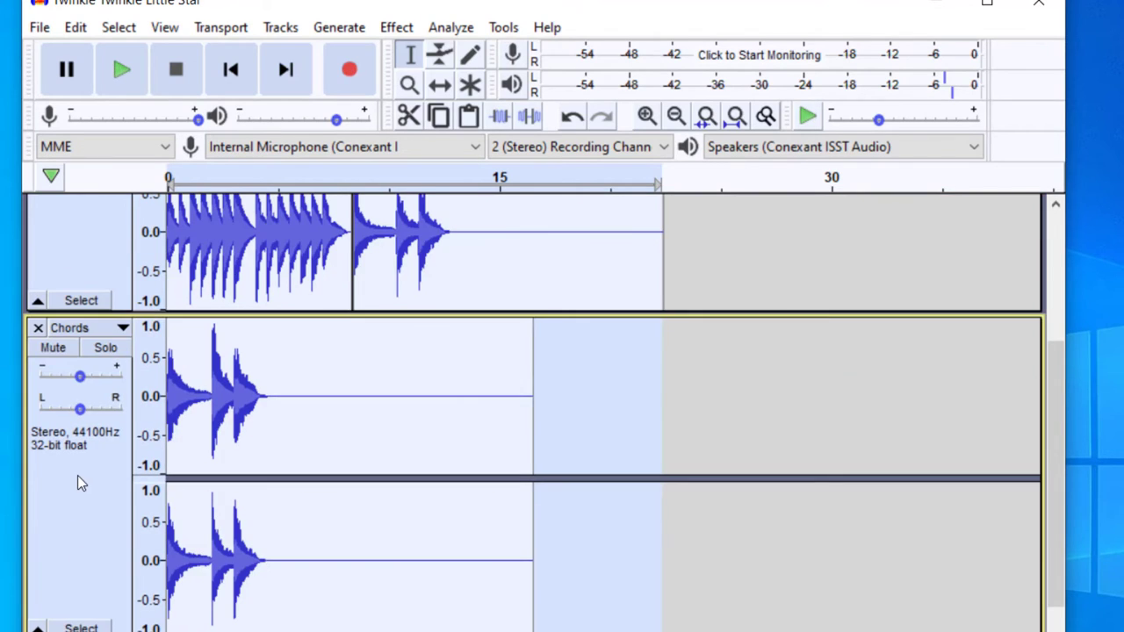
scroll(77, 475, up, 3)
click(281, 28)
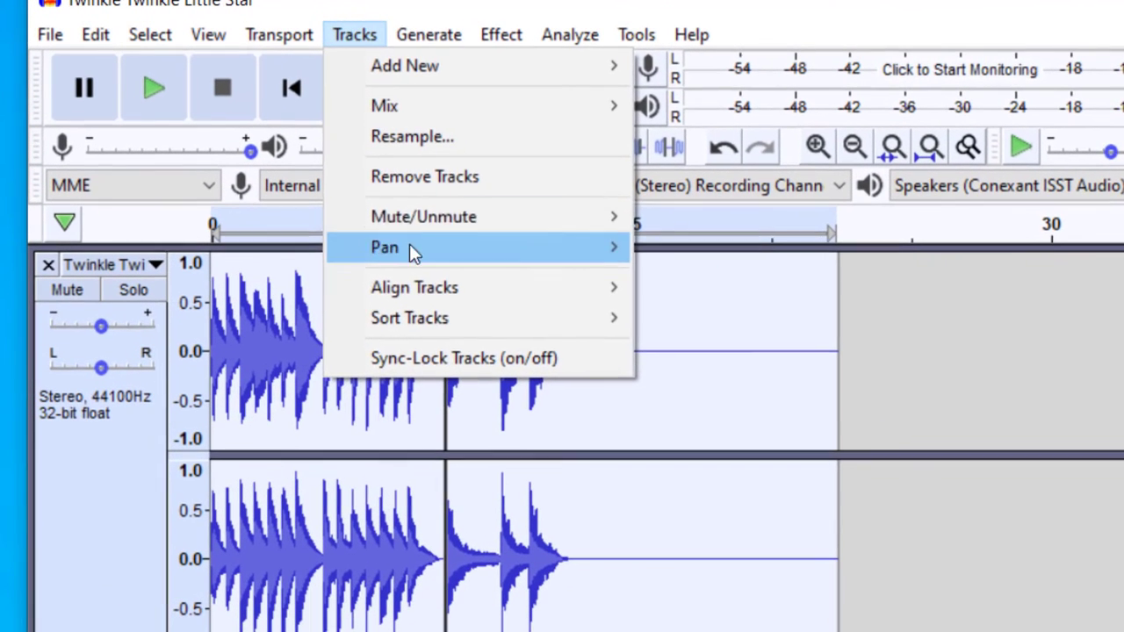
key(Escape)
click(356, 35)
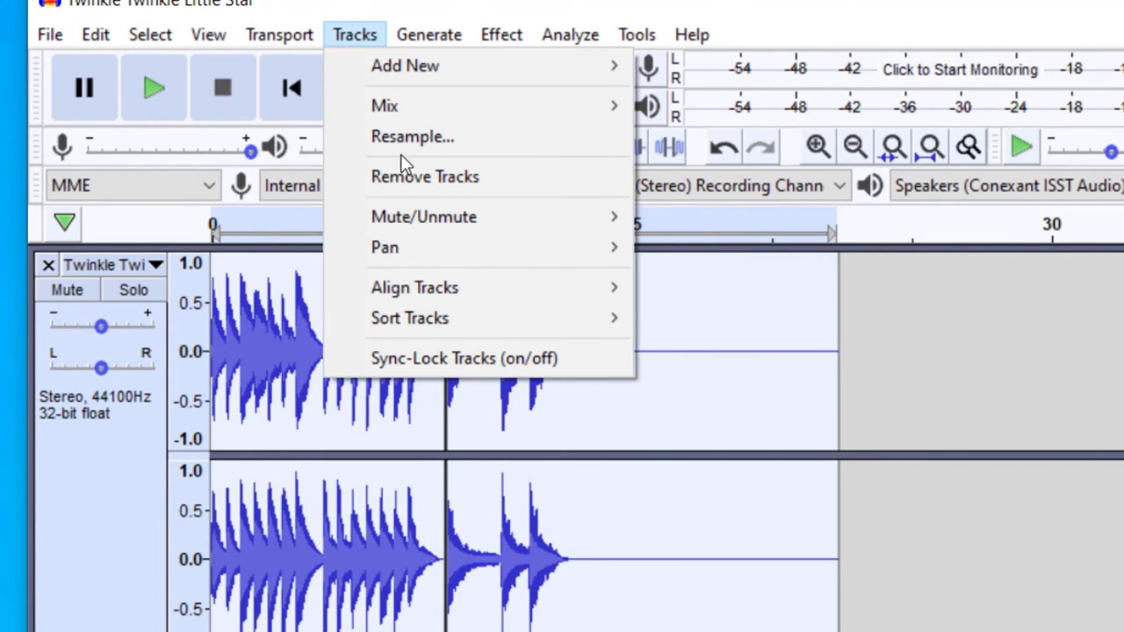
mouse_move(405, 98)
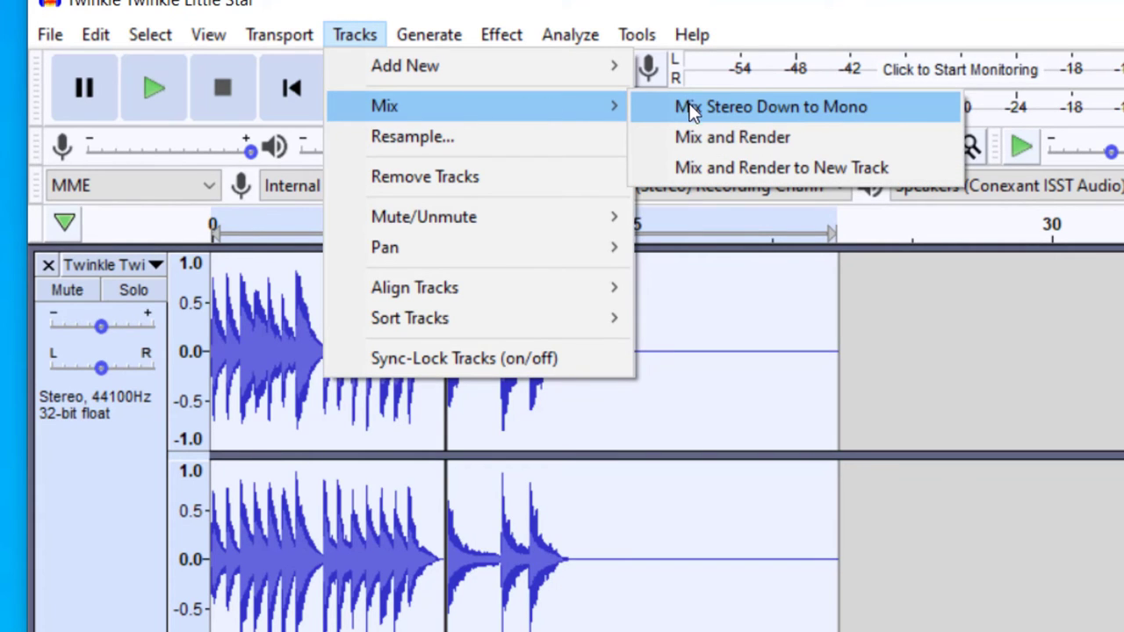
click(718, 138)
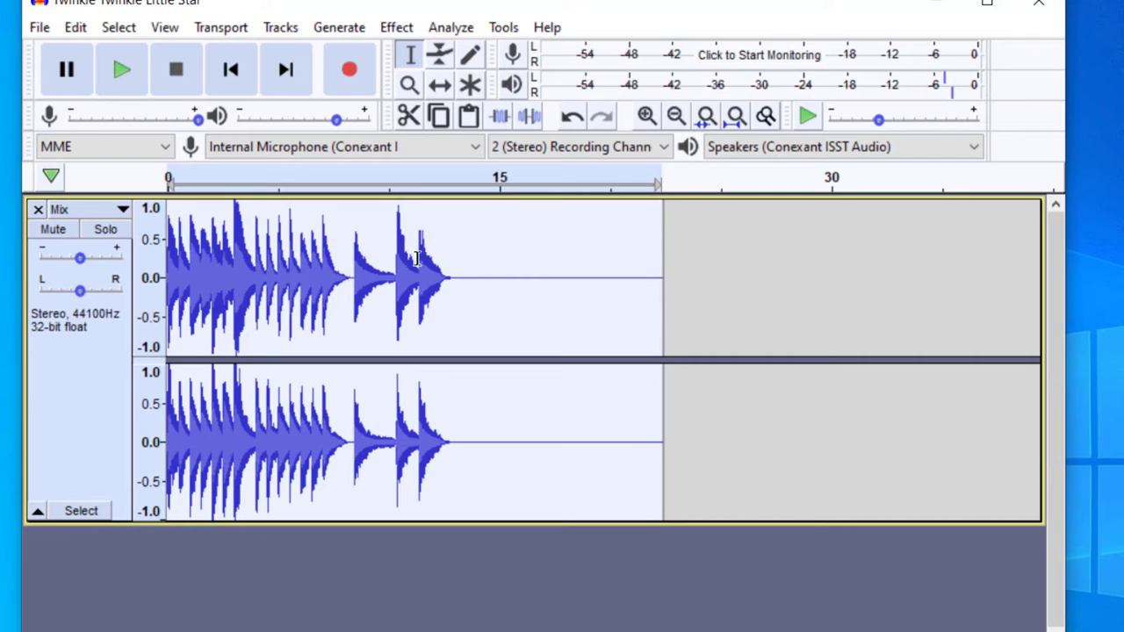
key(ctrl+z)
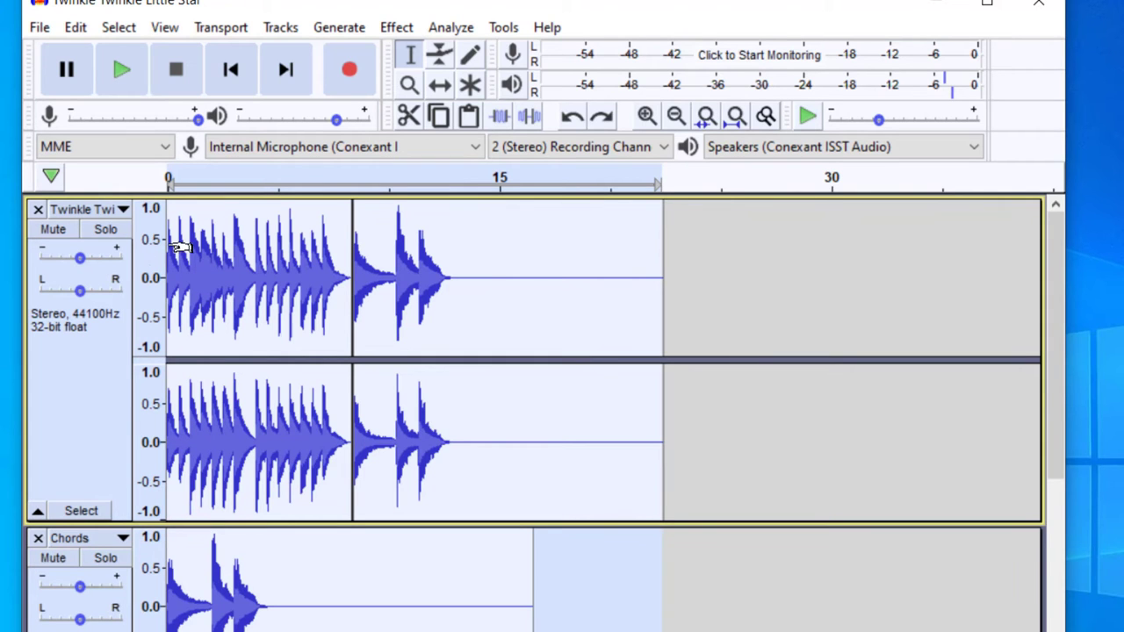
click(107, 232)
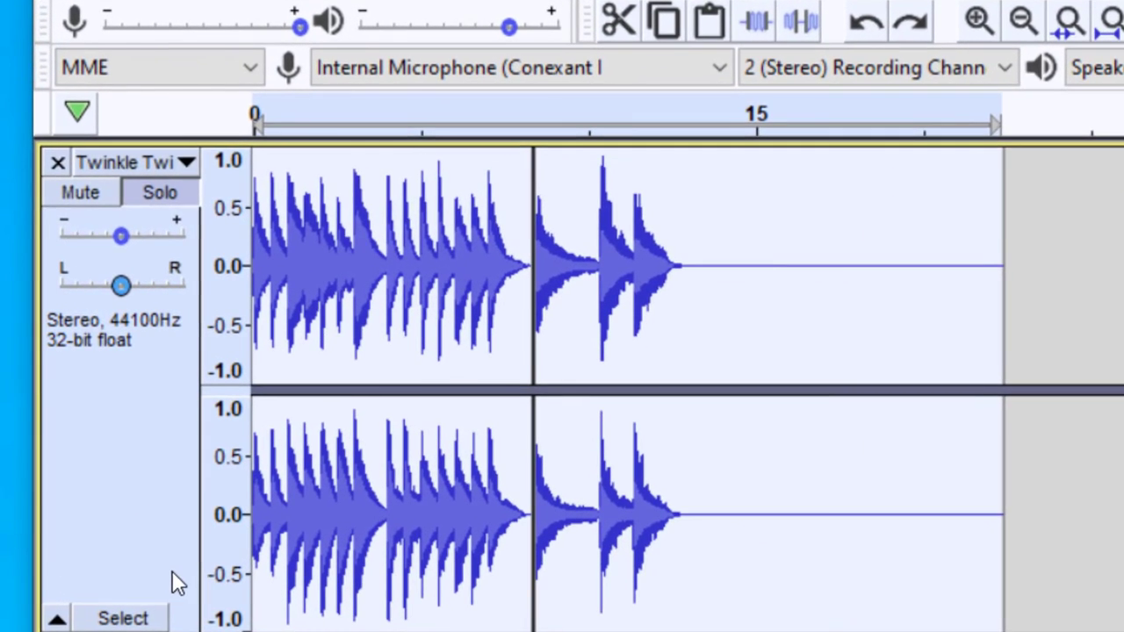
scroll(92, 444, down, 2)
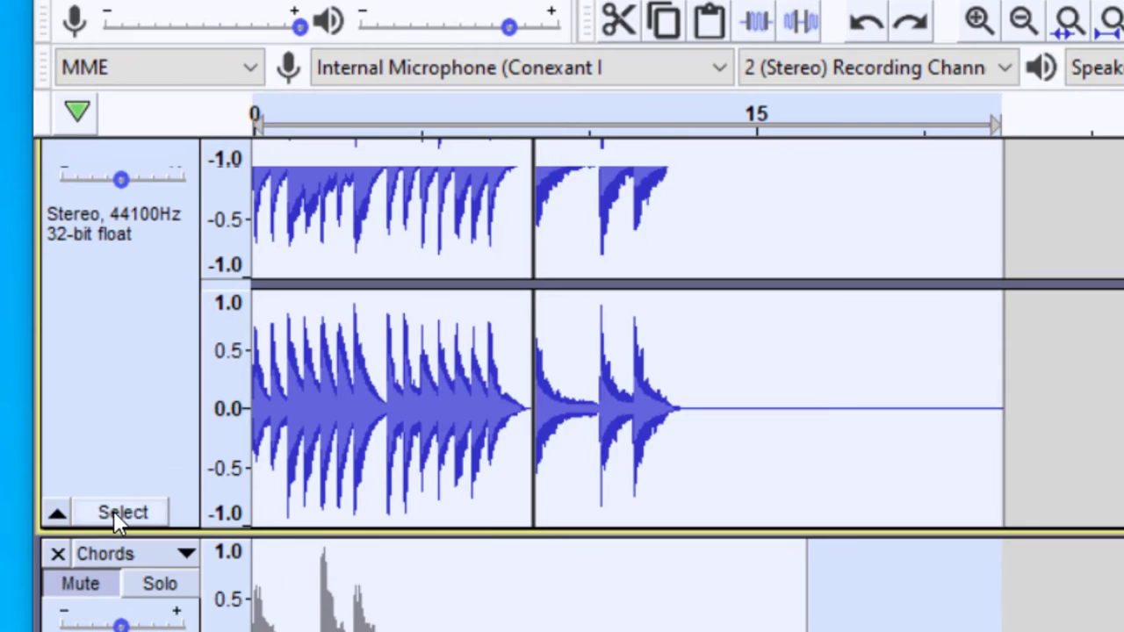
scroll(117, 512, up, 2)
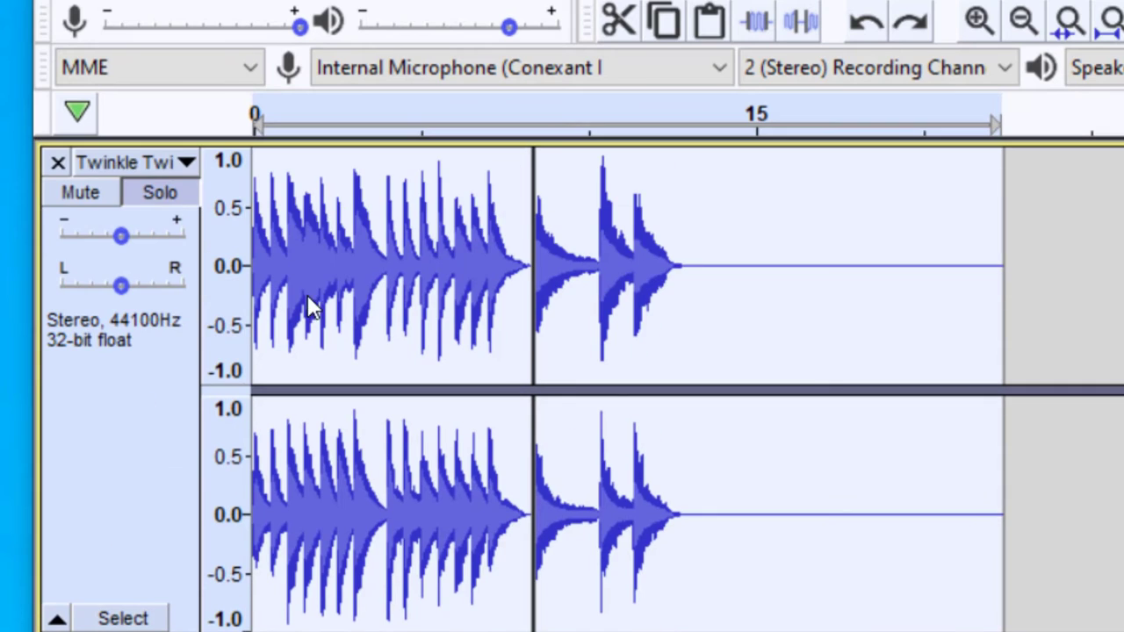
click(98, 197)
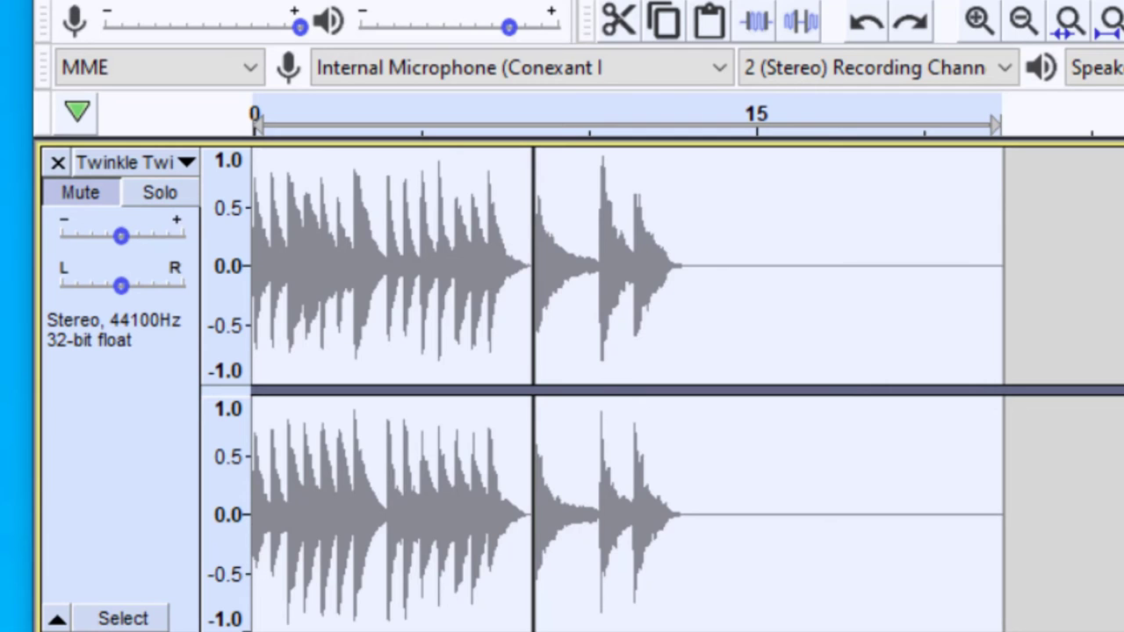
scroll(110, 622, down, 2)
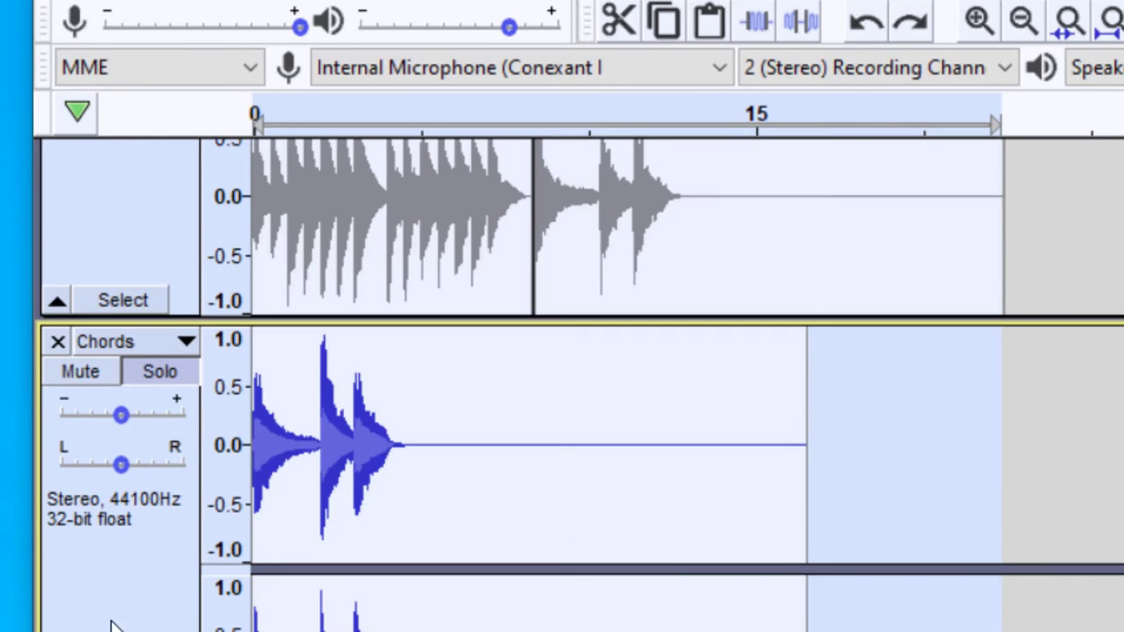
click(82, 374)
click(77, 376)
scroll(89, 401, up, 5)
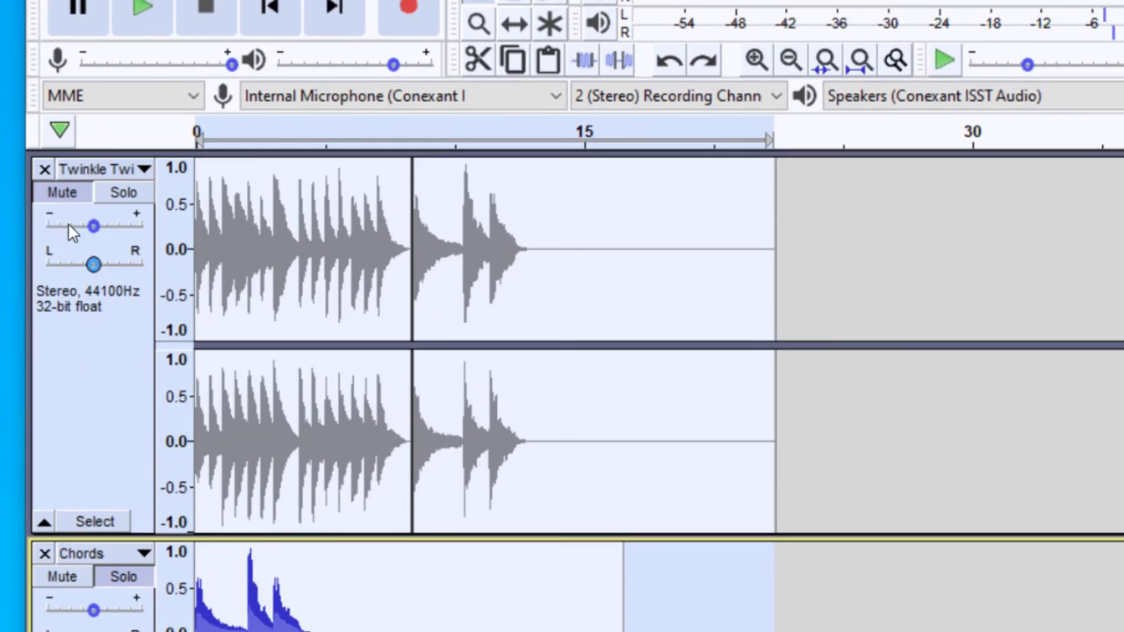
click(67, 197)
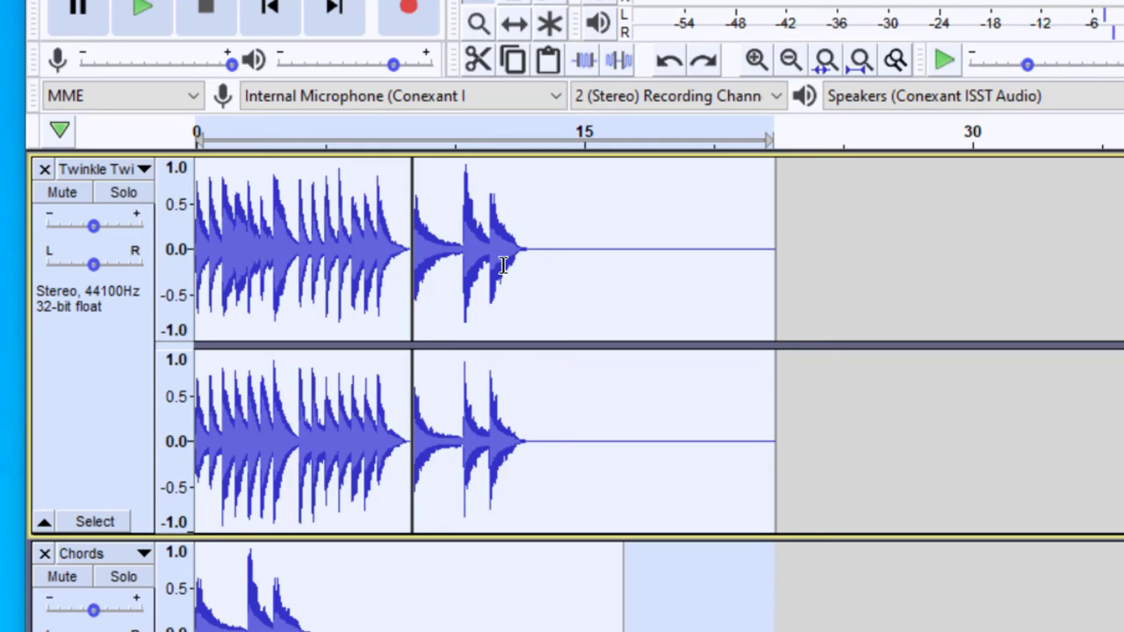
Select roughly the first 3.7 seconds of the Chords track to apply an effect.
scroll(308, 492, down, 2)
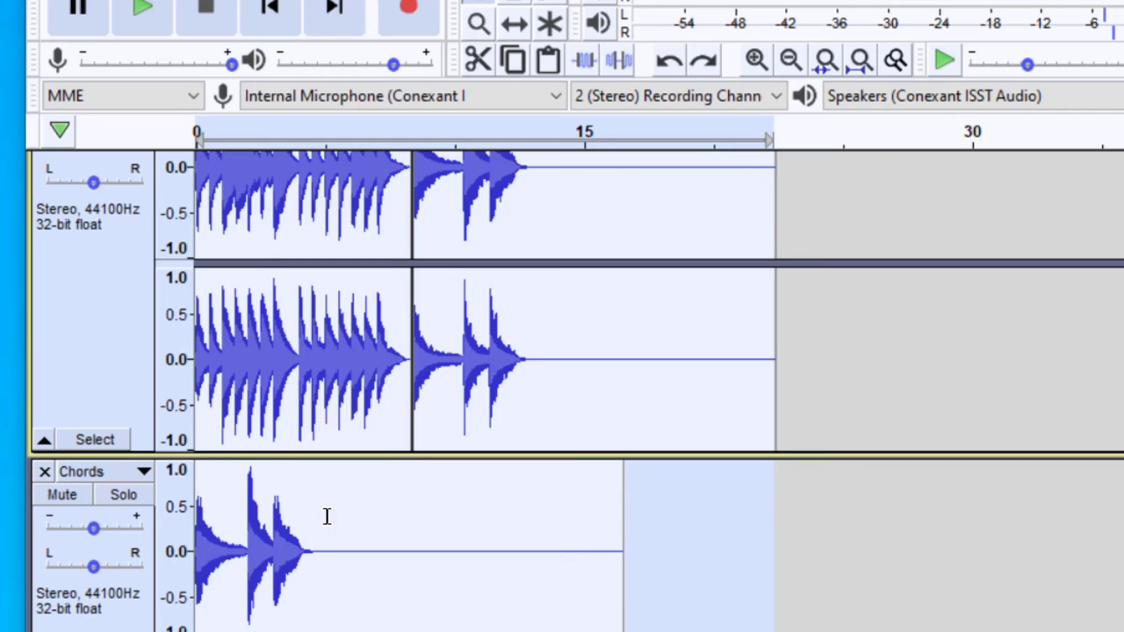
scroll(384, 527, down, 2)
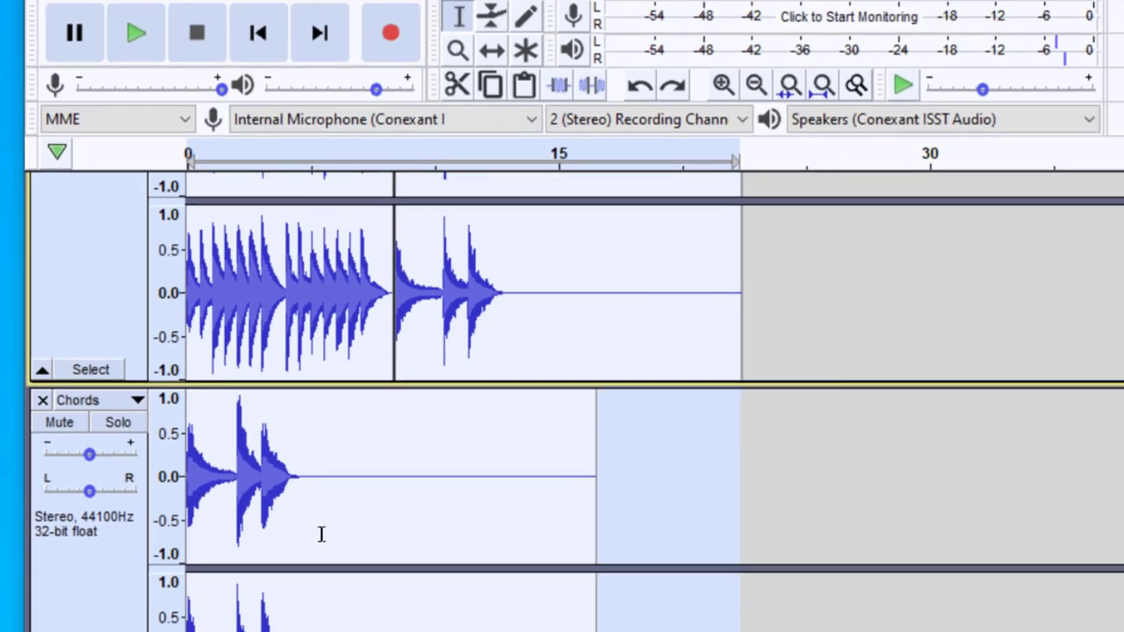
click(346, 576)
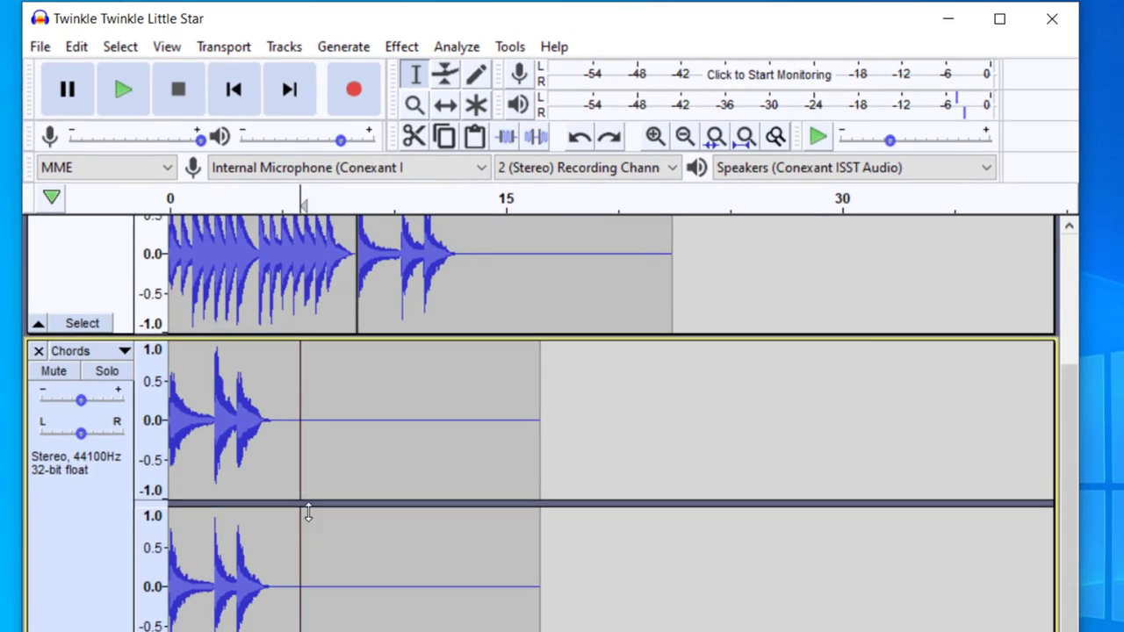
drag(171, 377, 294, 366)
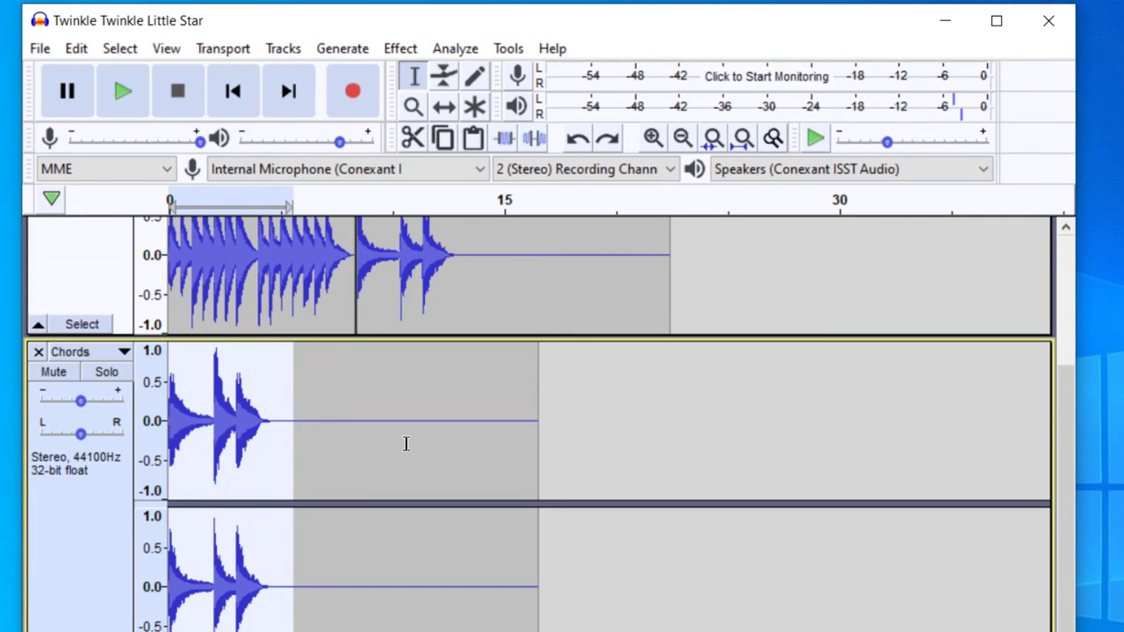
scroll(405, 443, up, 3)
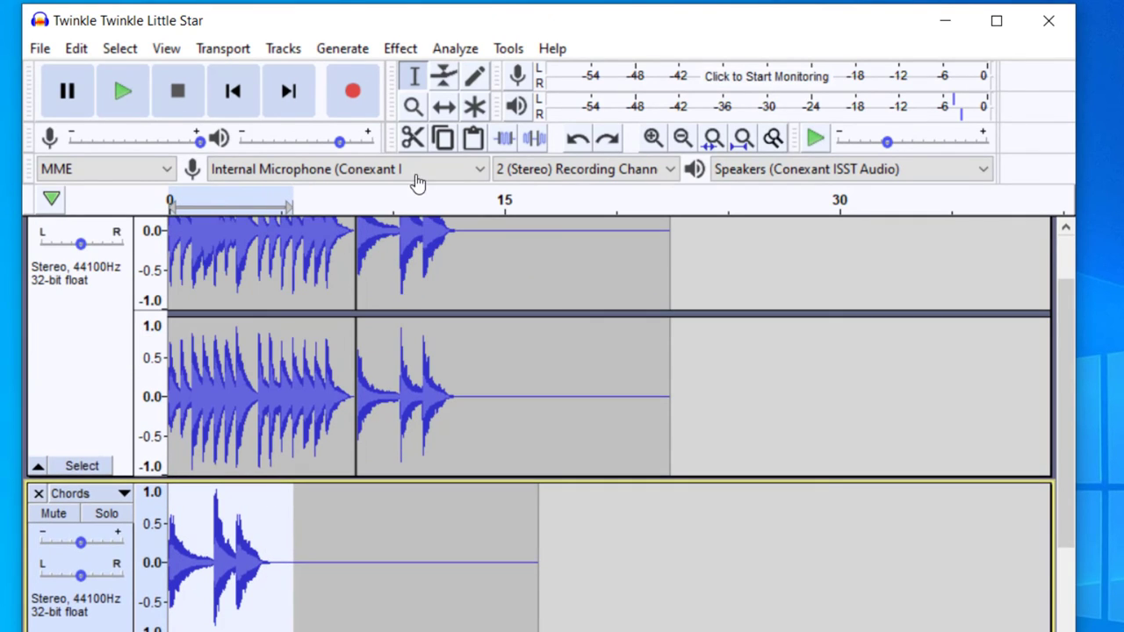
click(400, 49)
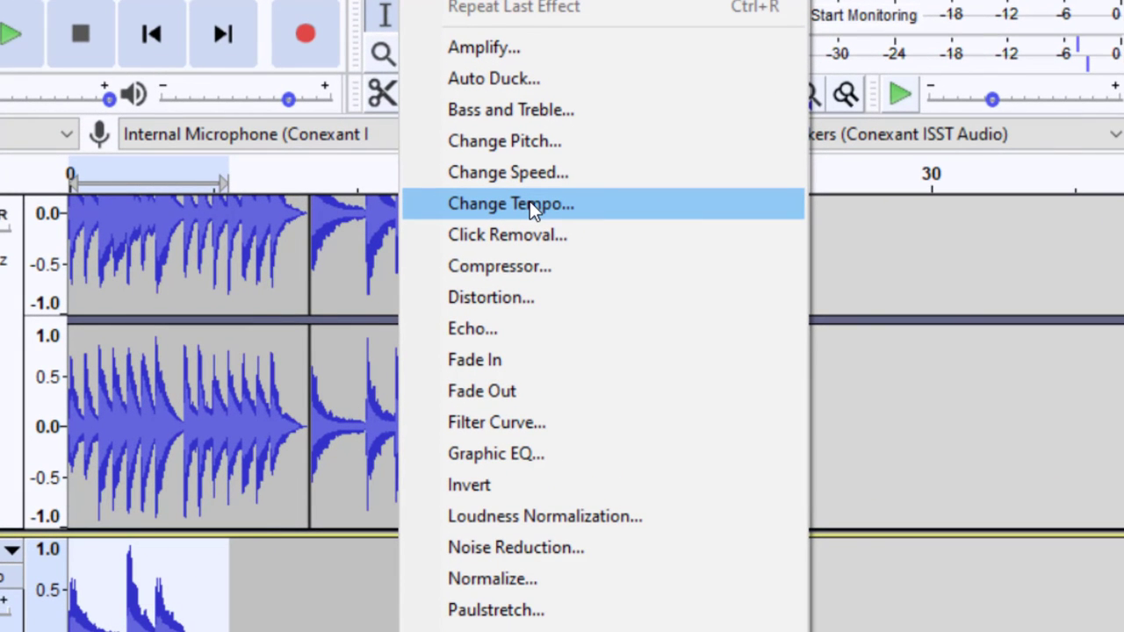
Apply Change Tempo at -50% to the selected chords, stretching 5.65 s to 11.29 s.
click(529, 201)
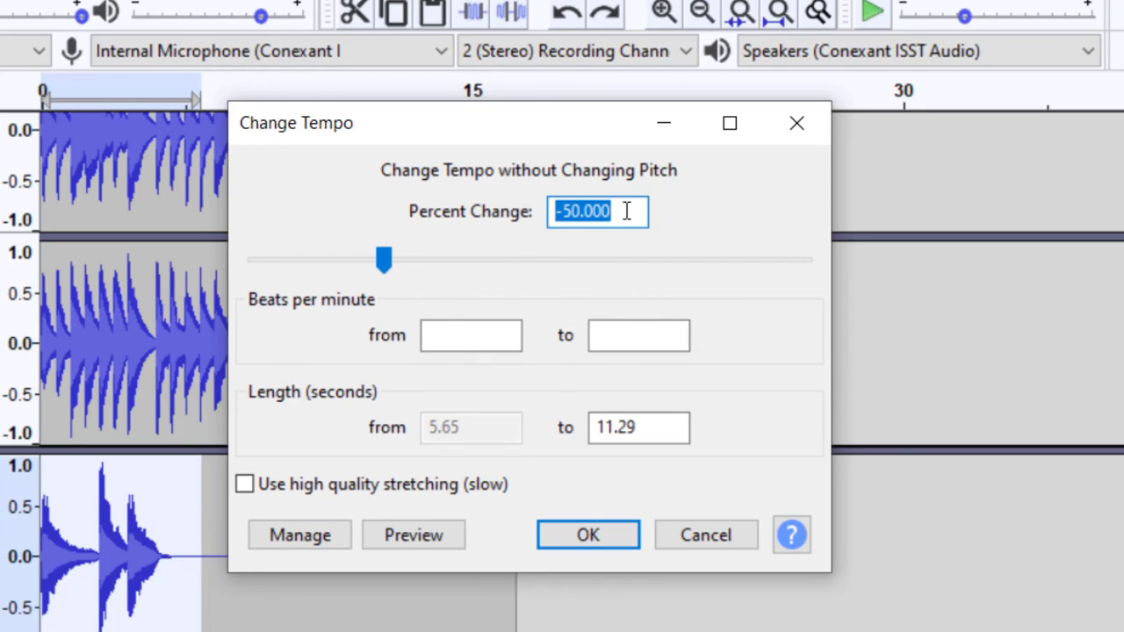
click(383, 261)
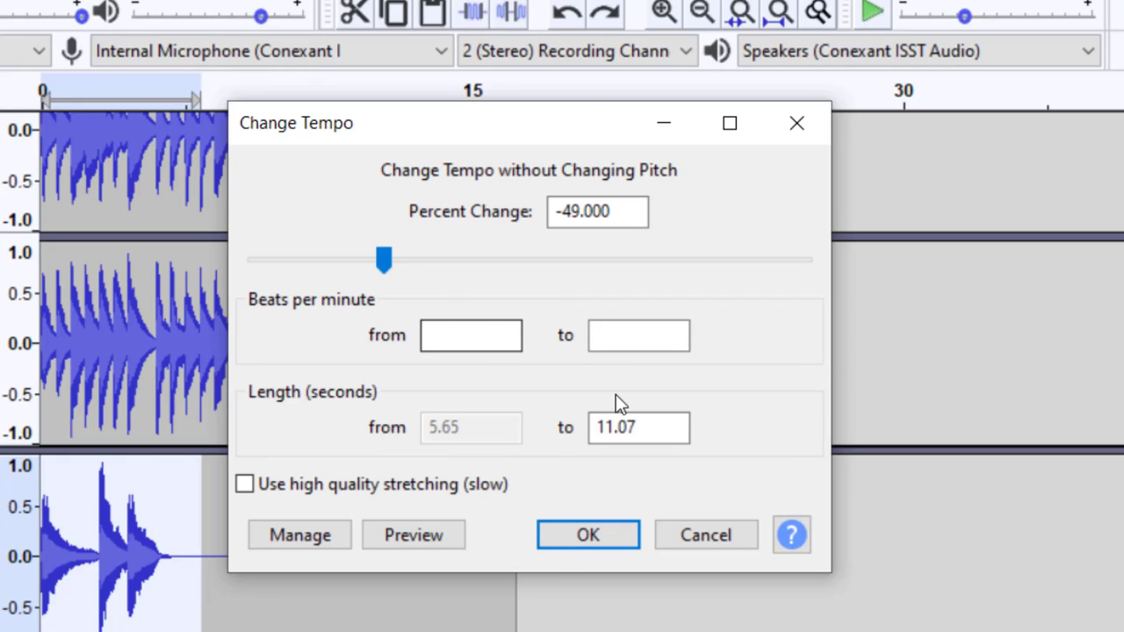
drag(393, 261, 627, 261)
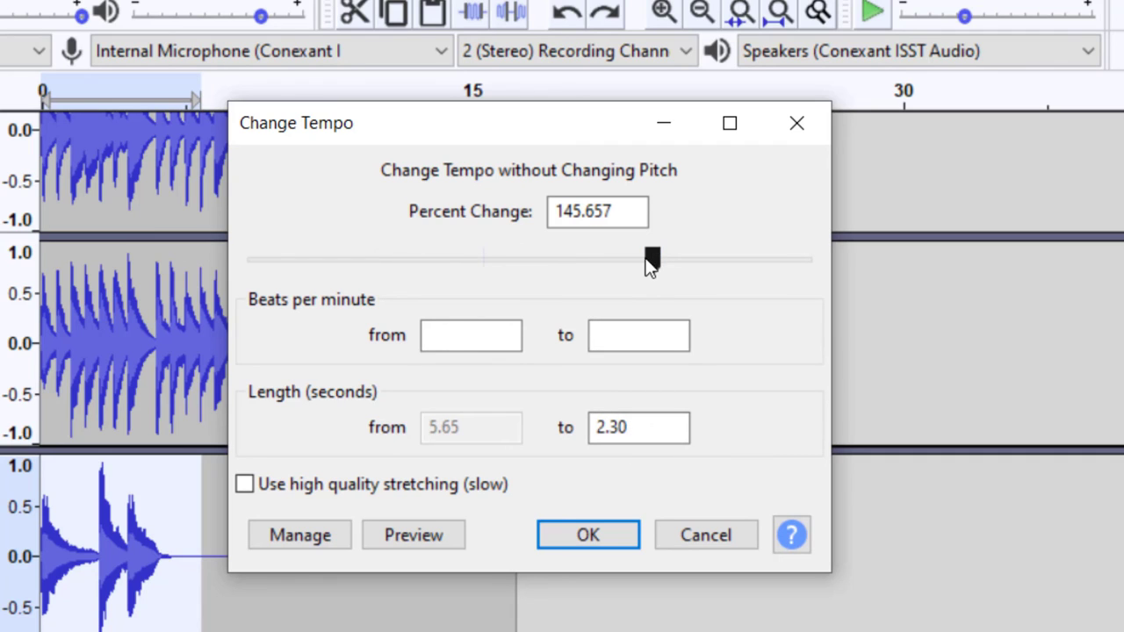
drag(648, 263, 382, 262)
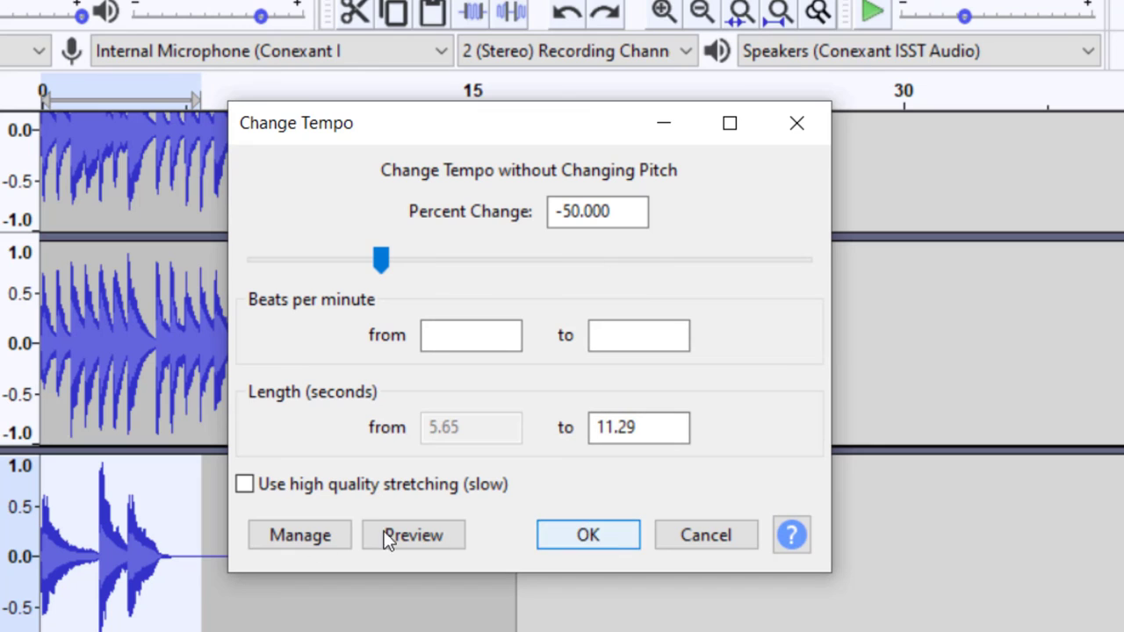
click(583, 534)
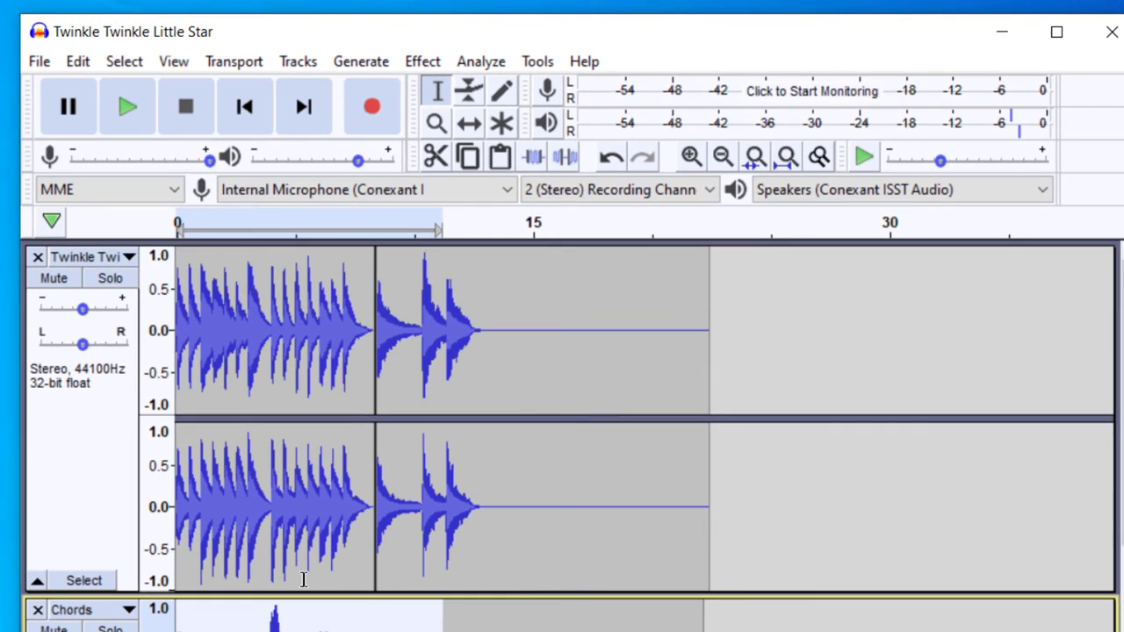
Clear the time selection by clicking inside the melody track.
scroll(302, 580, down, 2)
scroll(448, 479, up, 2)
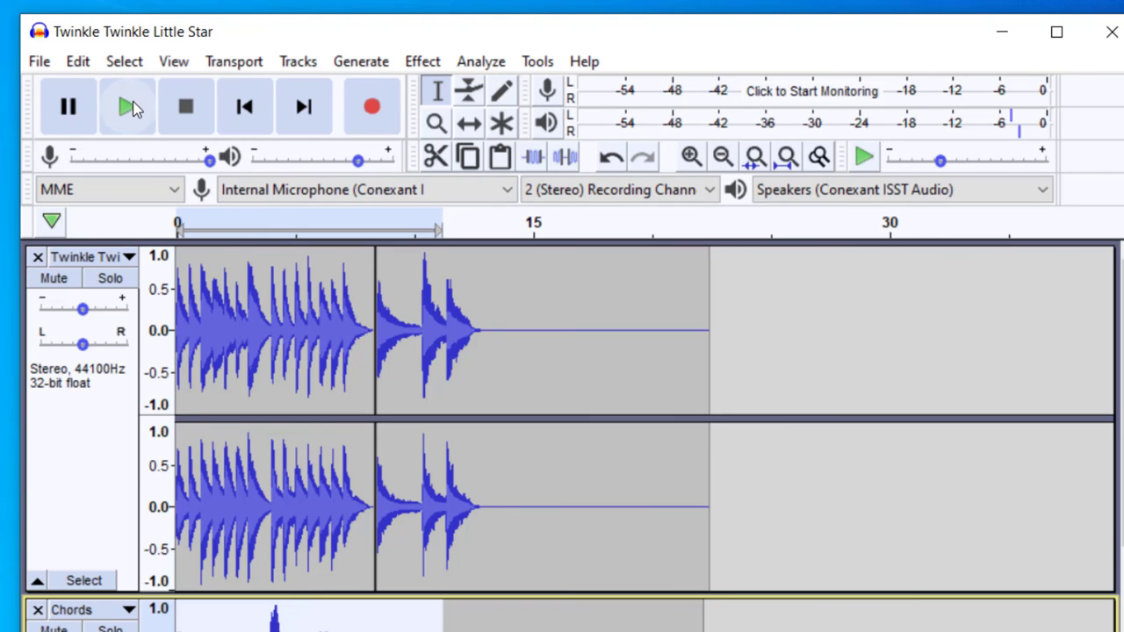
click(294, 251)
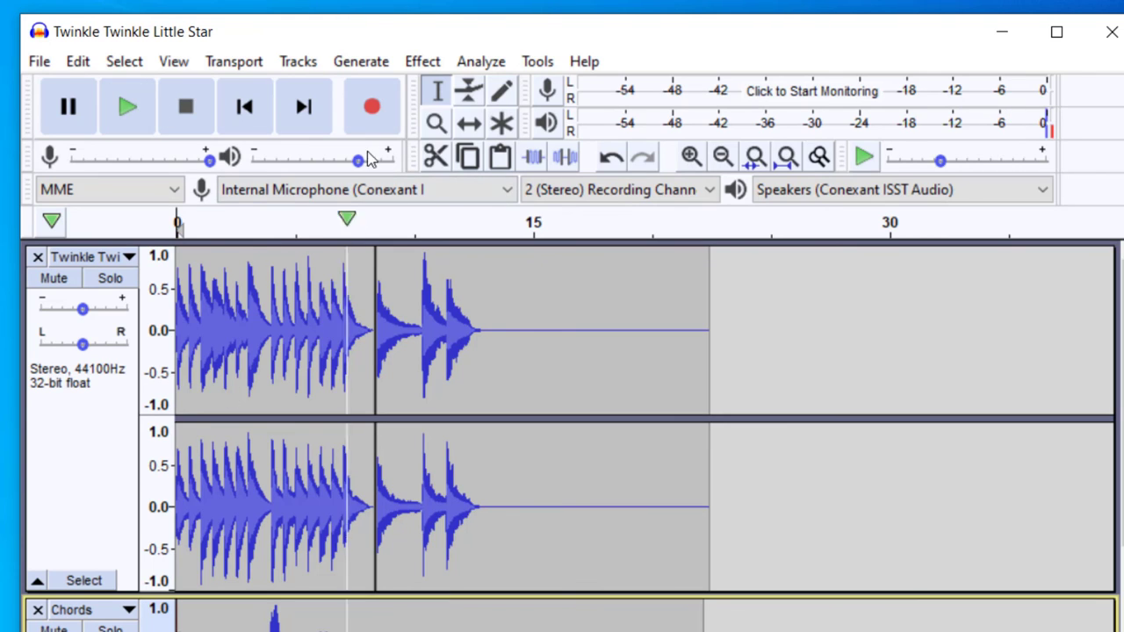